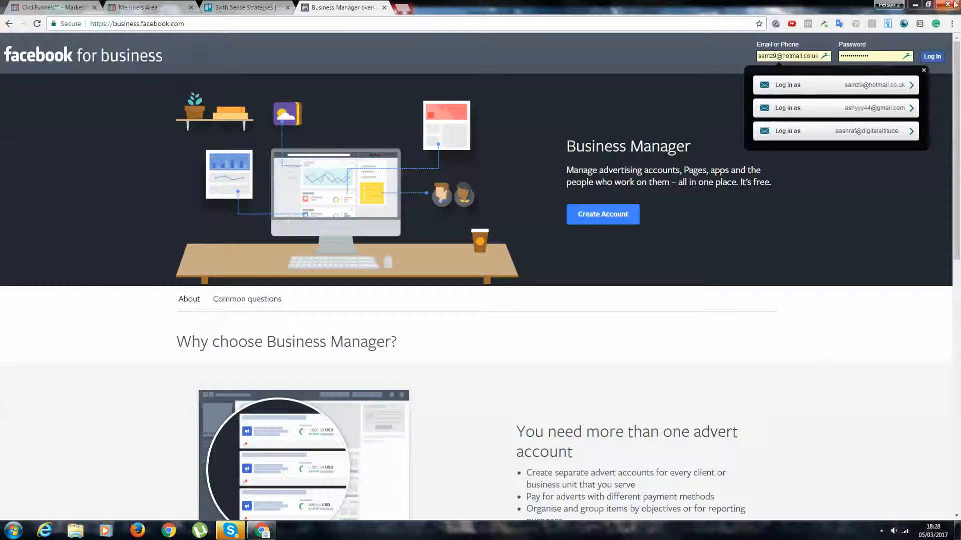
Log in to Facebook Business Manager with the saved account and open the Power Editor
click(924, 51)
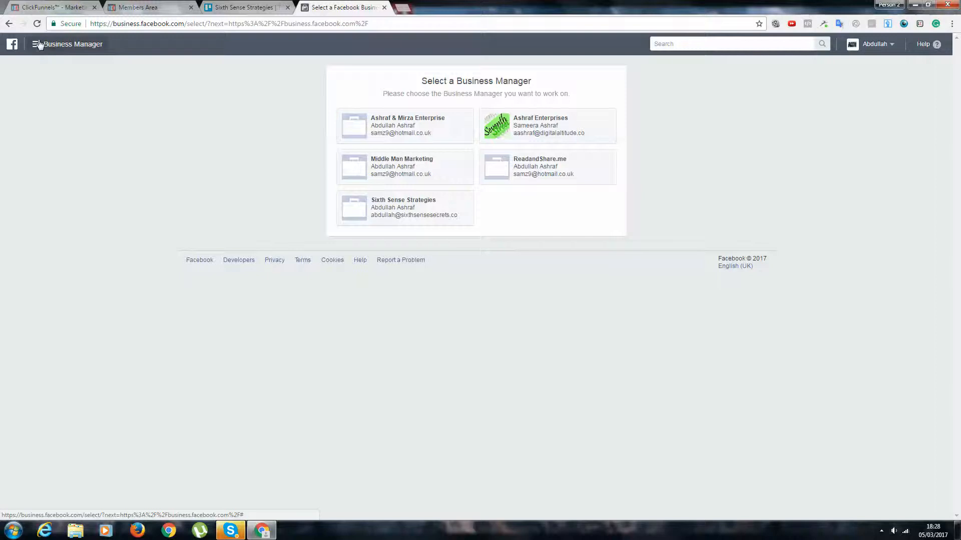
click(39, 45)
click(34, 121)
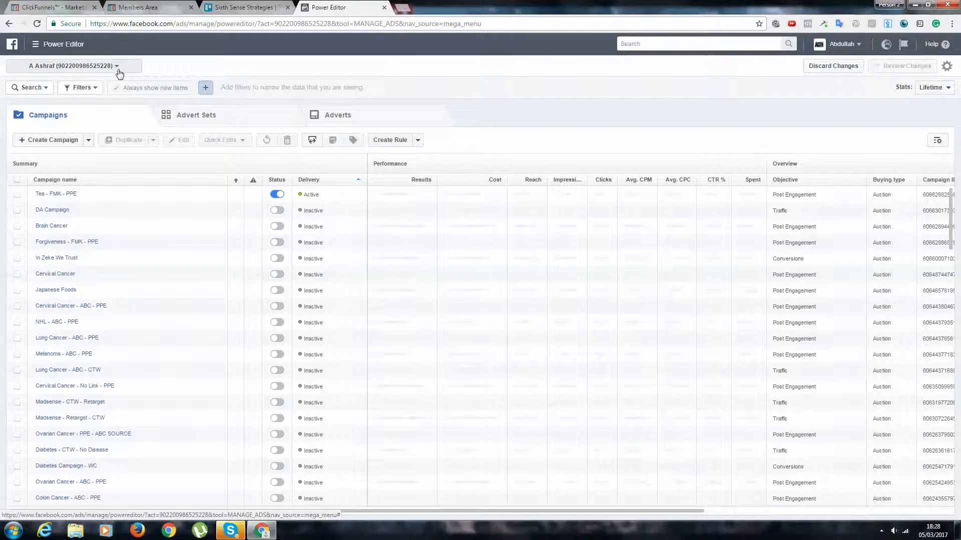
View the list of available ad accounts and keep the current personal account
click(118, 67)
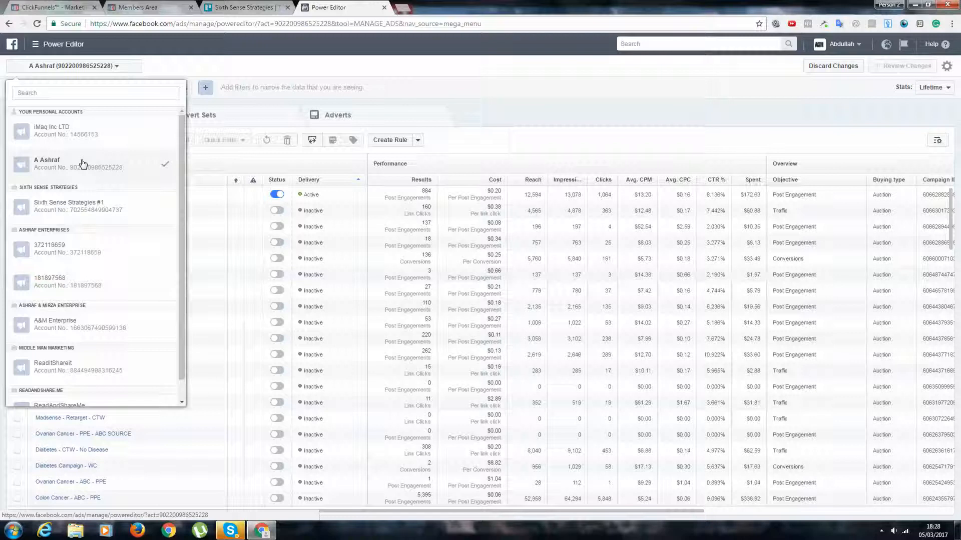
click(617, 123)
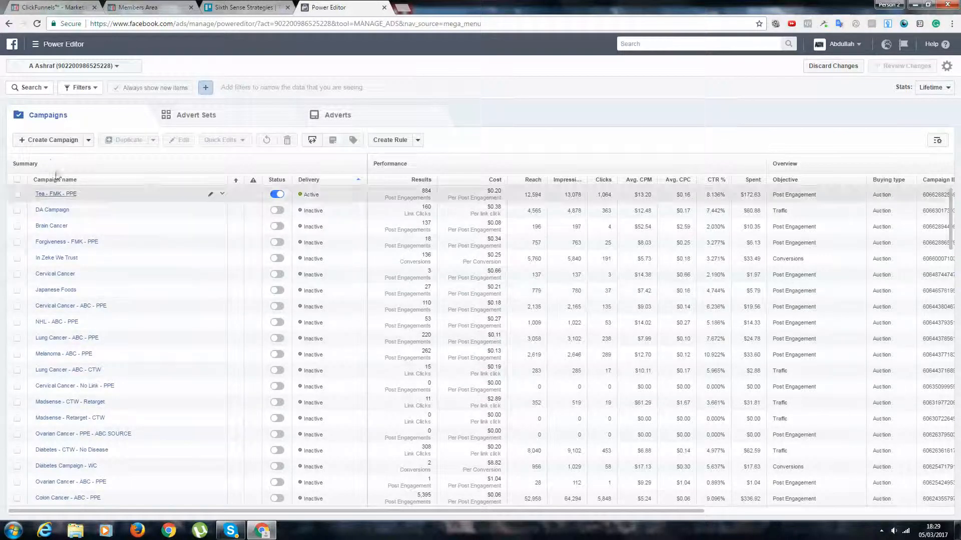
Look through the campaign objective options for a new campaign, then leave campaign creation without making one
click(58, 143)
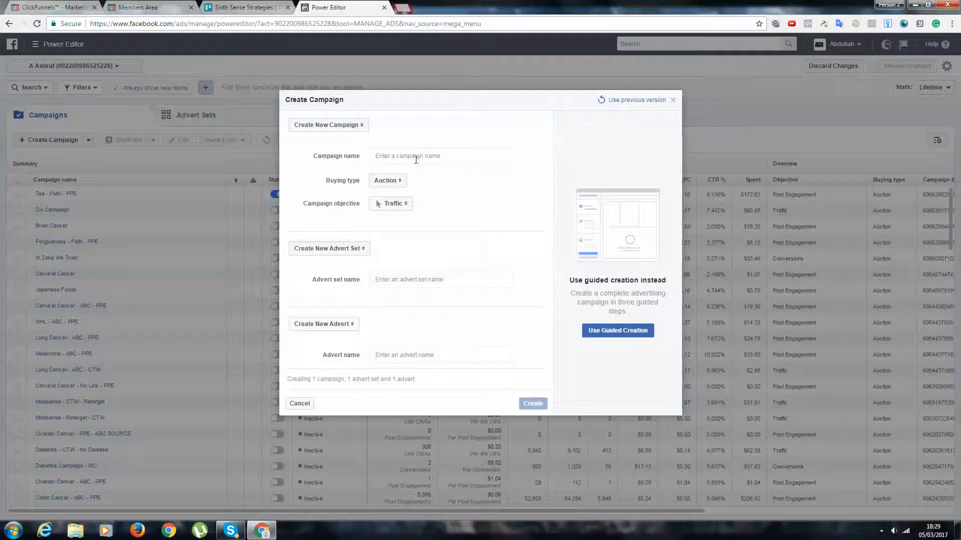
click(392, 201)
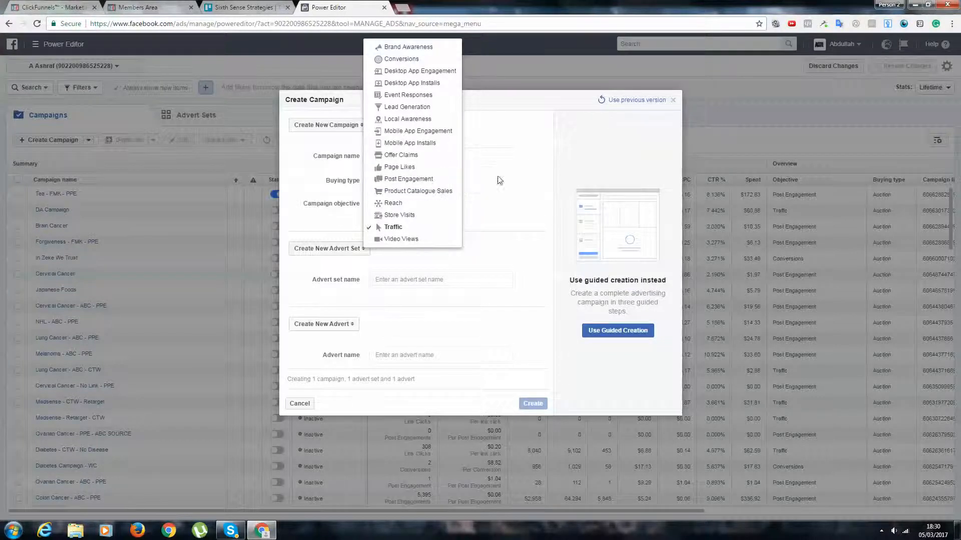
click(533, 156)
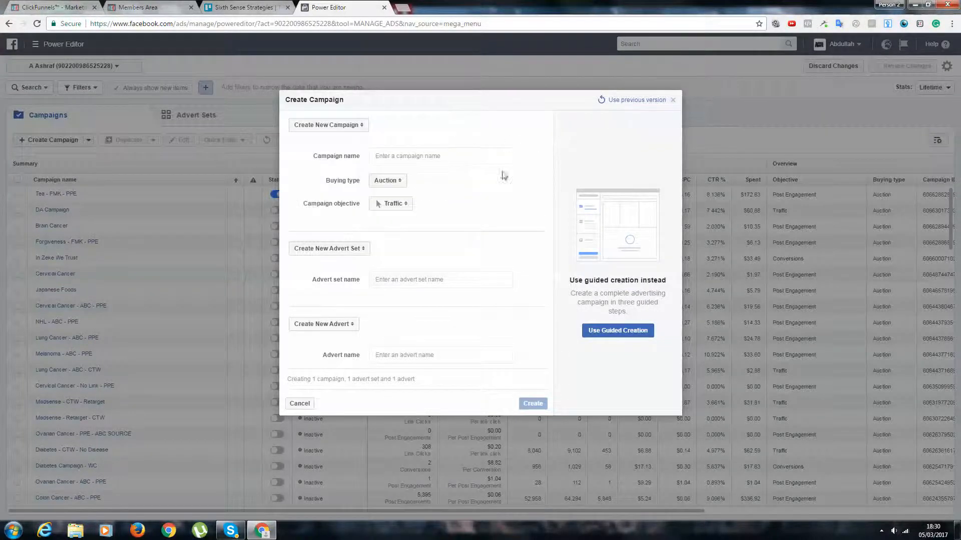
click(673, 99)
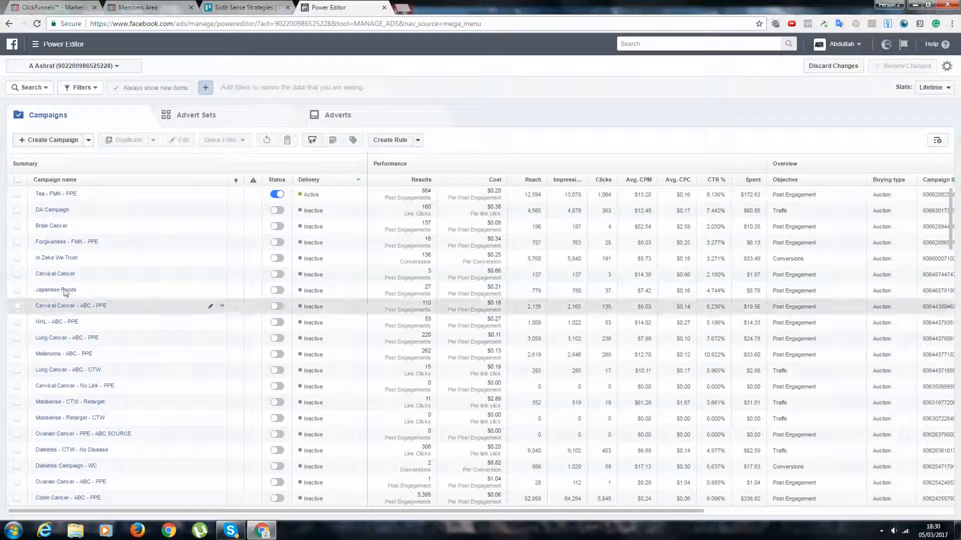
Show the advert sets of the Tea - FMK - PPE campaign and open a blank note in Notepad
click(77, 195)
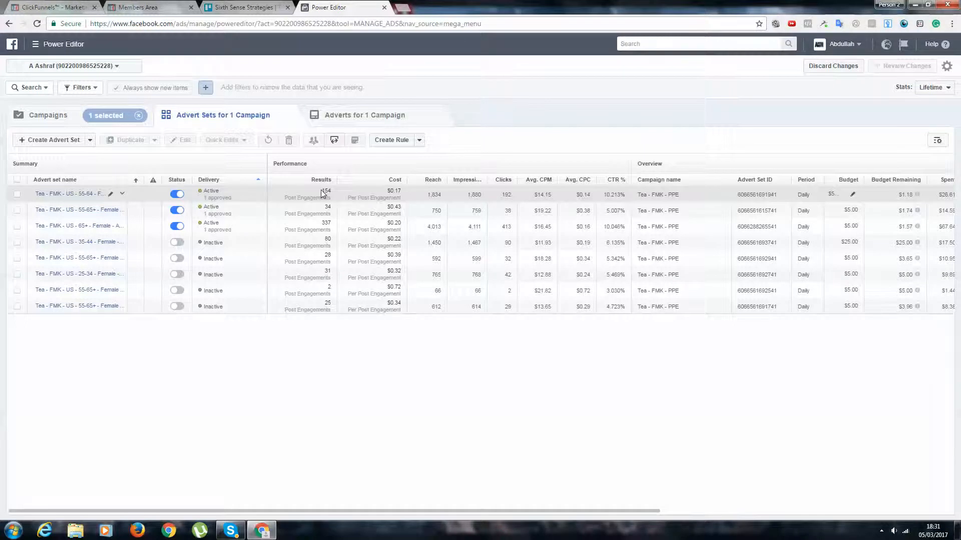
click(13, 530)
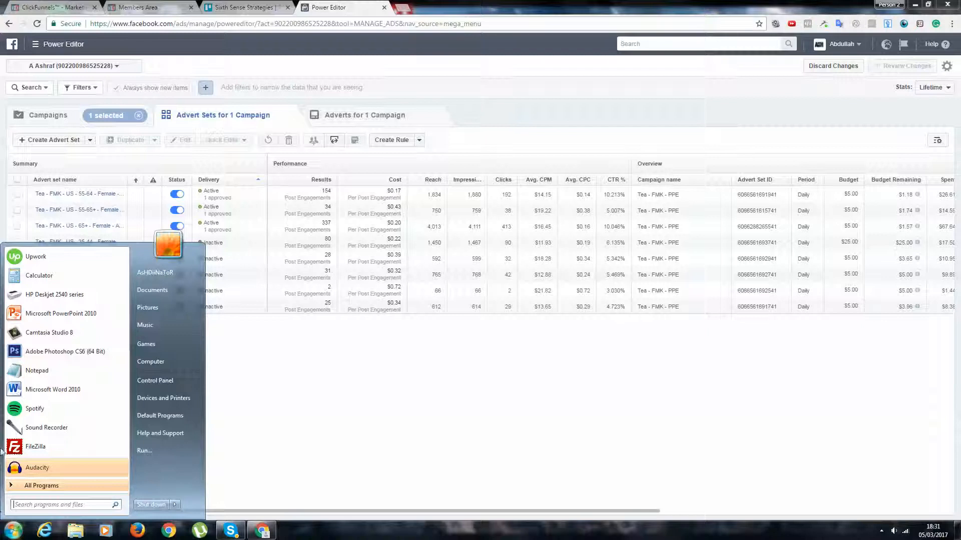
click(83, 375)
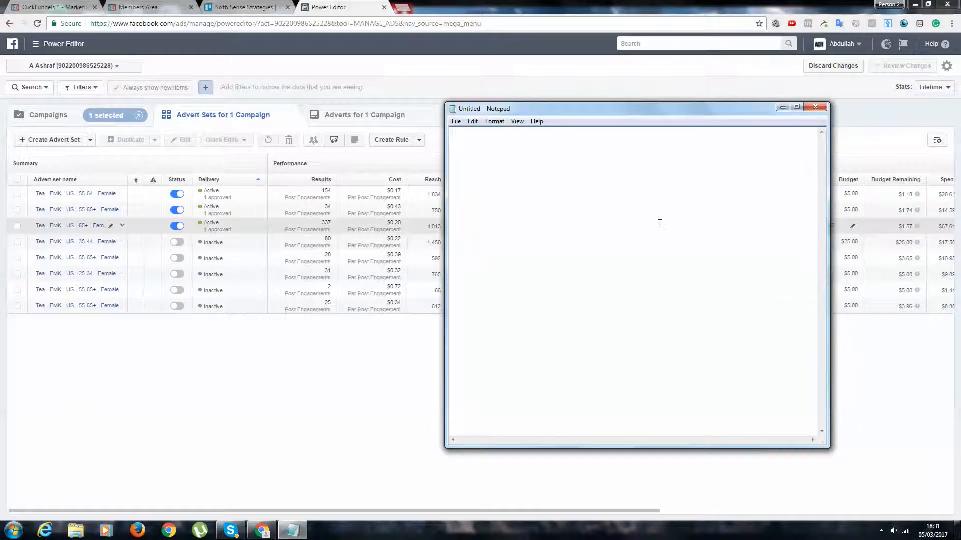
Write the heading "Campaign" in the note with the first bullet "- bigger picture" below it
text(camp)
key(BackSpace)
key(BackSpace)
key(BackSpace)
key(BackSpace)
text(Campaign)
key(Return)
text(- Bigge)
key(BackSpace)
key(BackSpace)
key(BackSpace)
key(BackSpace)
key(BackSpace)
text(bigger pictu)
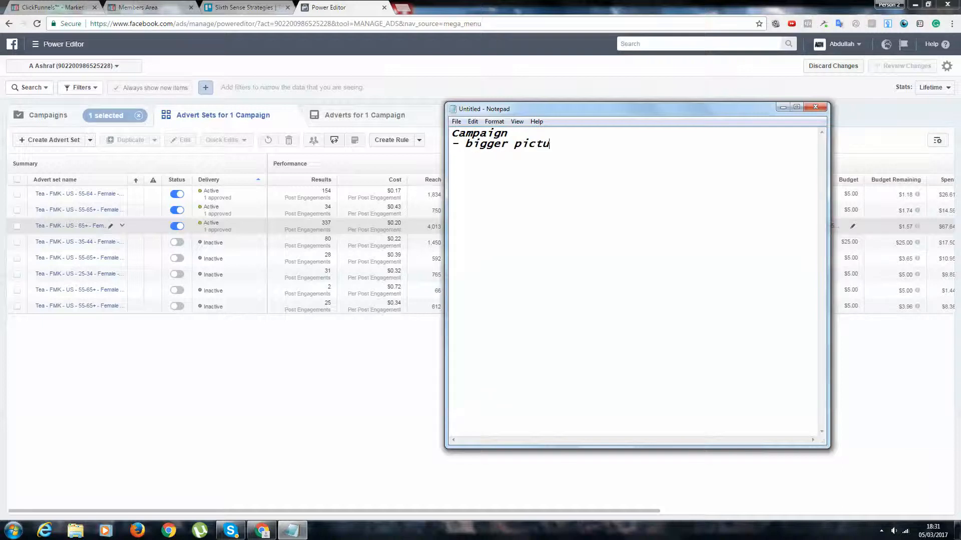
text(re)
key(Return)
Add the bullets "- name of the campaign" and "- ad type (we use Post Engagement)" under the Campaign heading
text(- name of the cam)
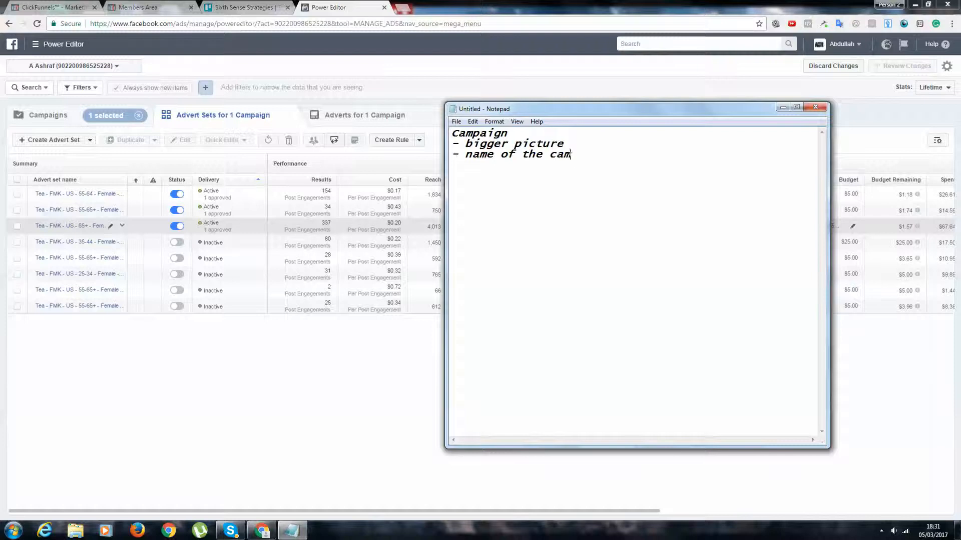
text(paign- ad type ()
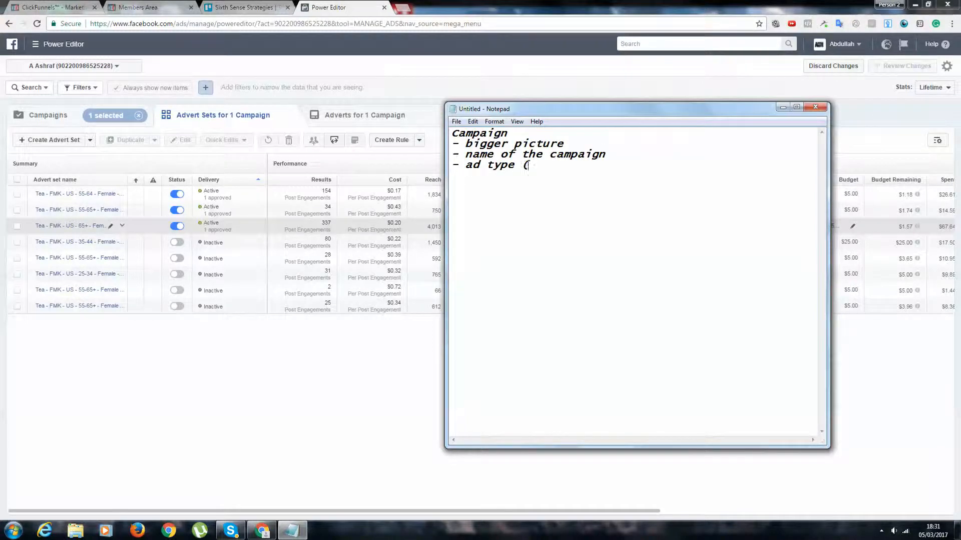
text(we use Post Engagement))
key(Return)
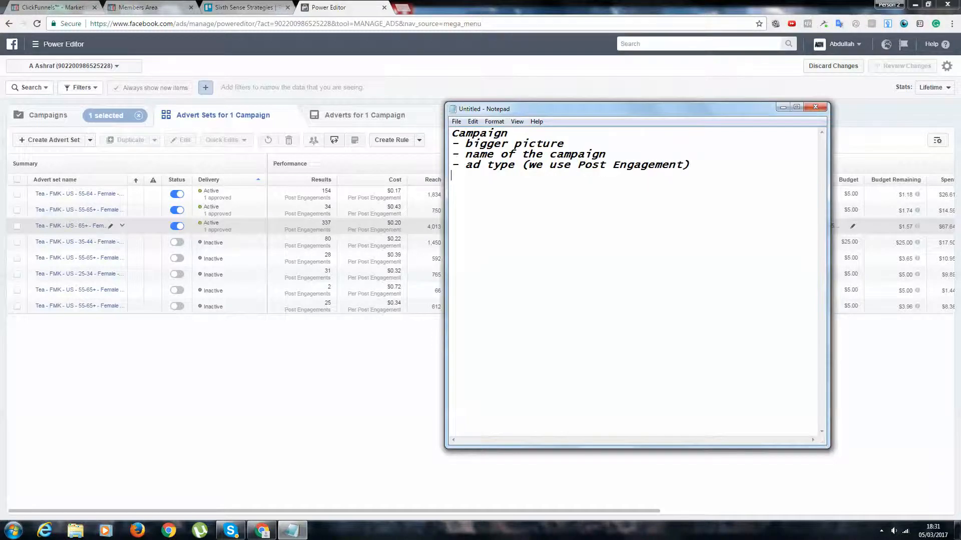
Add a second heading "Advert Sets" to the note with the bullet "- target age range"
text(Advery)
key(BackSpace)
text(t Sets)
text(- )
text(target)
key(BackSpace)
key(BackSpace)
key(BackSpace)
text(t)
key(BackSpace)
text(get age ranfge)
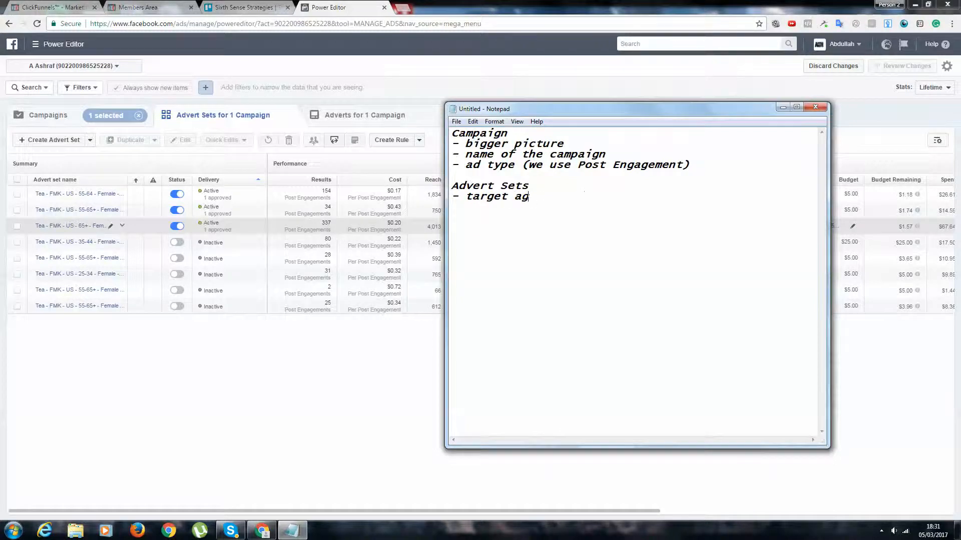
key(BackSpace)
key(BackSpace)
key(BackSpace)
text(ge)
key(Return)
Add the bullets "- target country" and "- target interests" to the Advert Sets list
text(- target country)
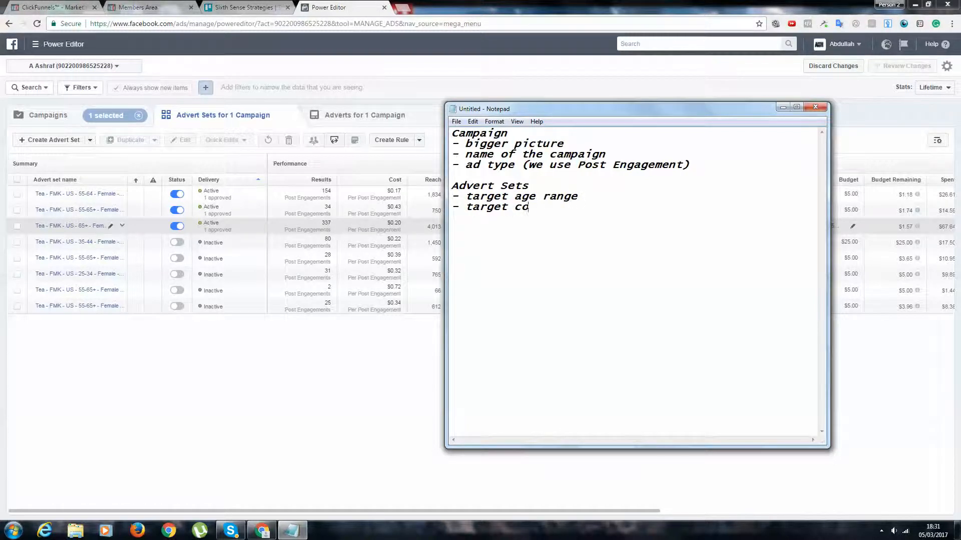
key(Return)
text(- target interests )
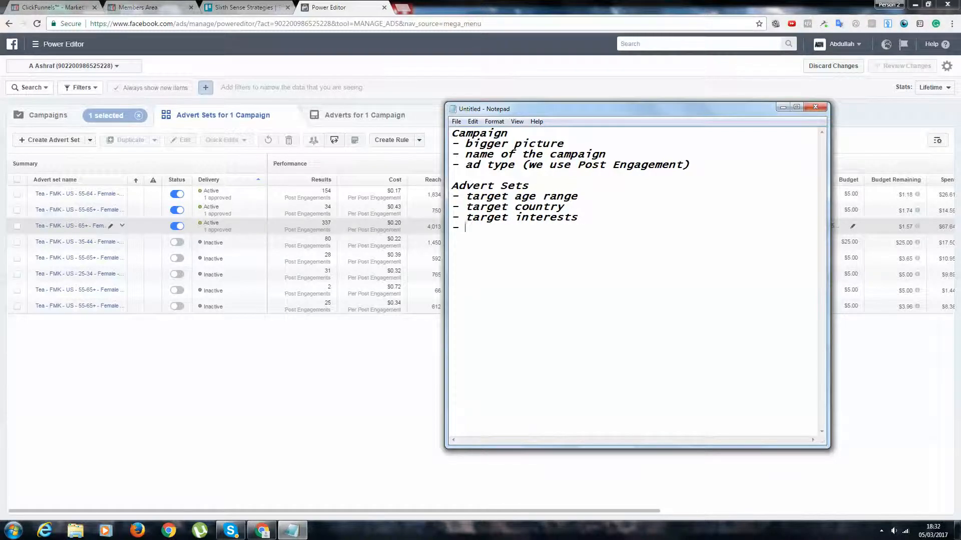
text(- target demographics)
Add the bullets "- target demographics" and "- target platform" to the Advert Sets list
key(Return)
text(0-)
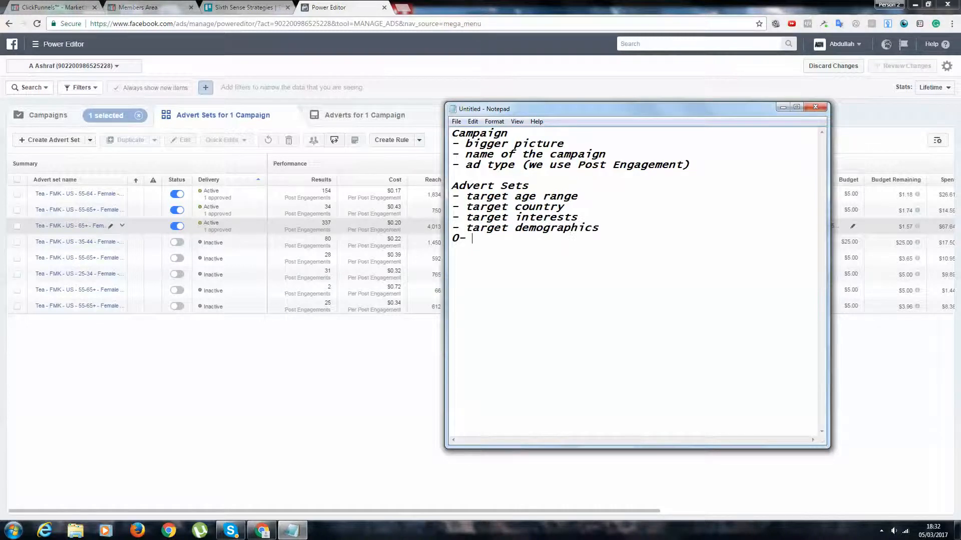
key(BackSpace)
text(- target platforms)
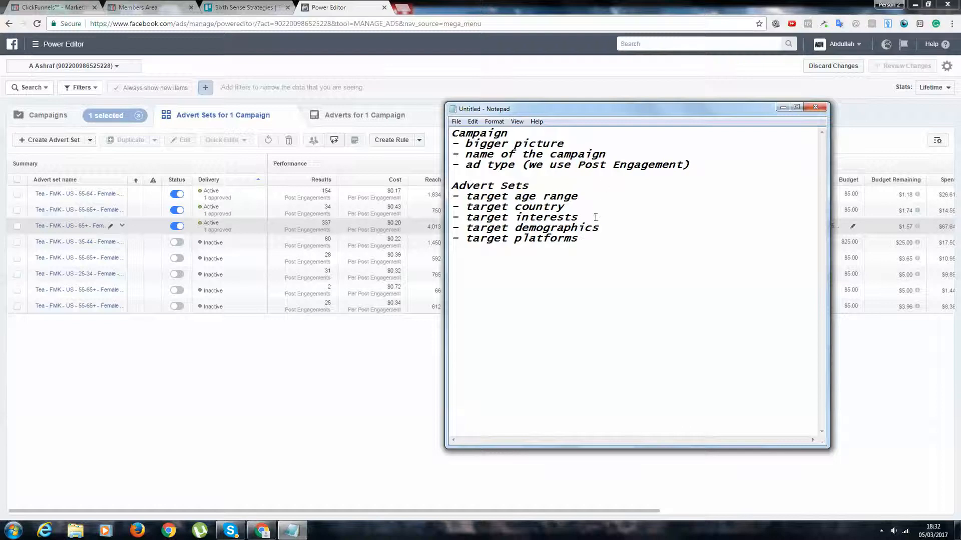
key(BackSpace)
Insert the bullet "- target gender/sex" directly under the Advert Sets heading, above the age range
click(569, 187)
key(Return)
text(- )
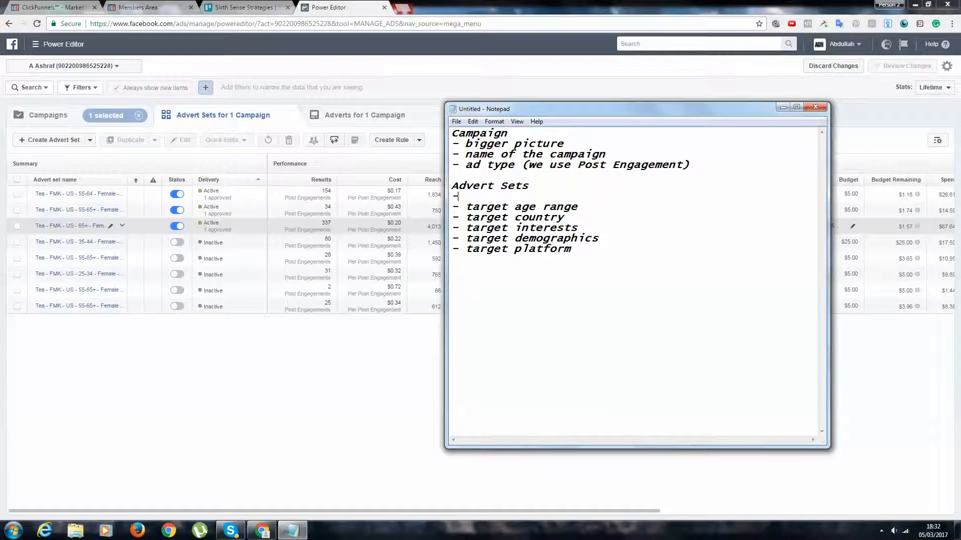
text(target a)
key(BackSpace)
key(BackSpace)
text(arget gender)
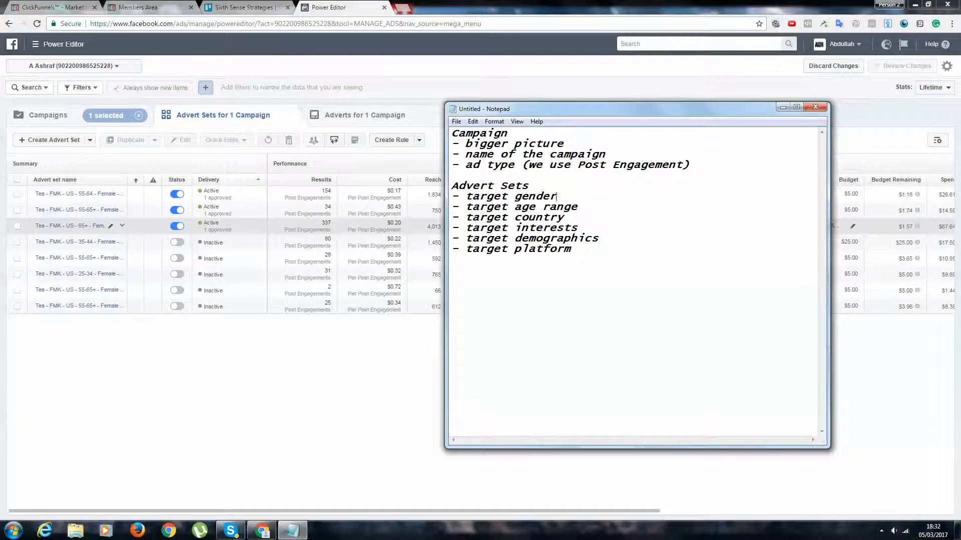
text(/sex)
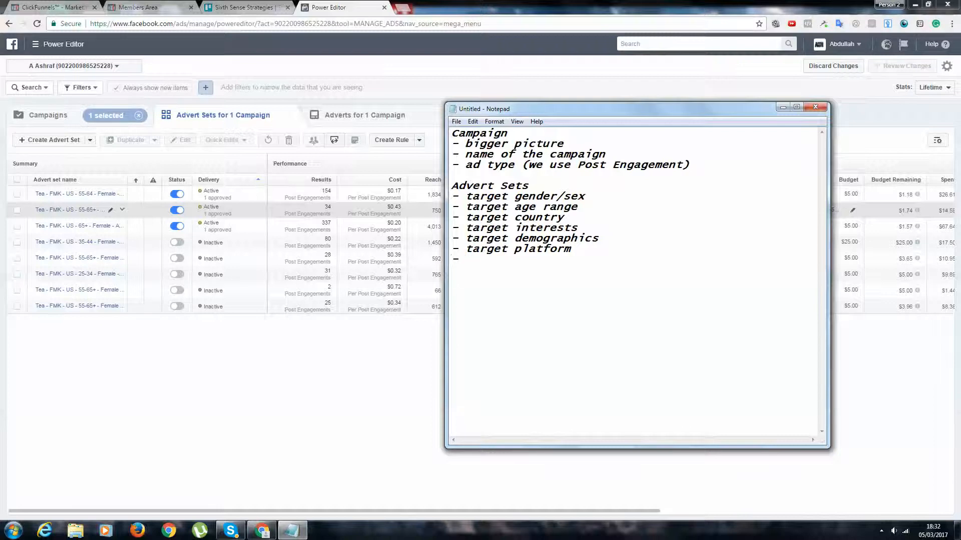
Add the bullet "- ad budget ($5 a day)" at the end of the Advert Sets list
text(ad budget ($5)
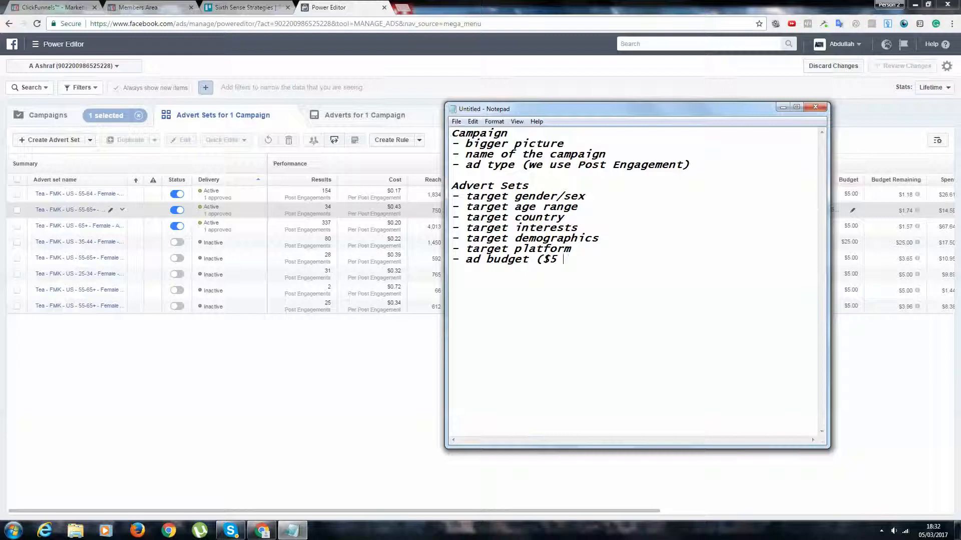
text( a day)
key(Return)
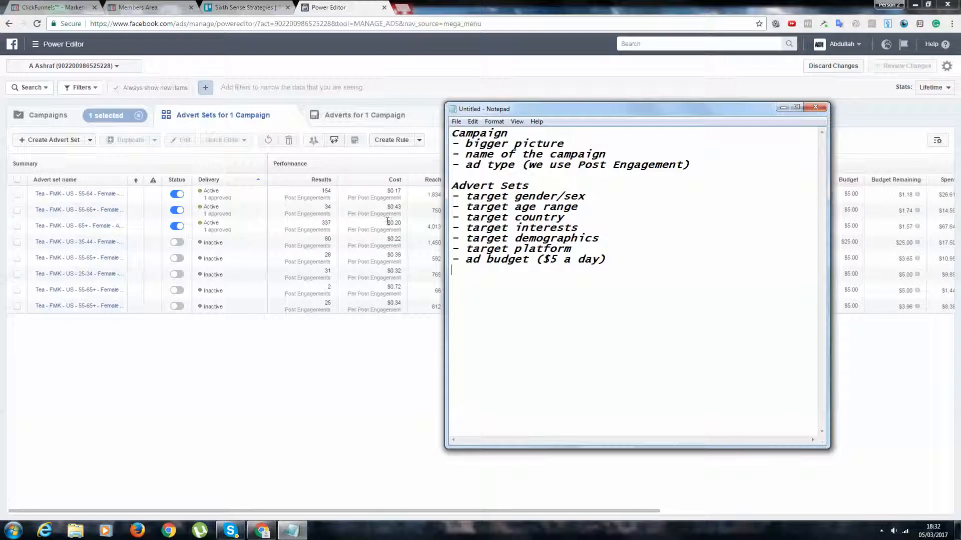
Switch back to Power Editor and open advert Ad 3 of the active US 55-64 advert set in the editor
click(98, 195)
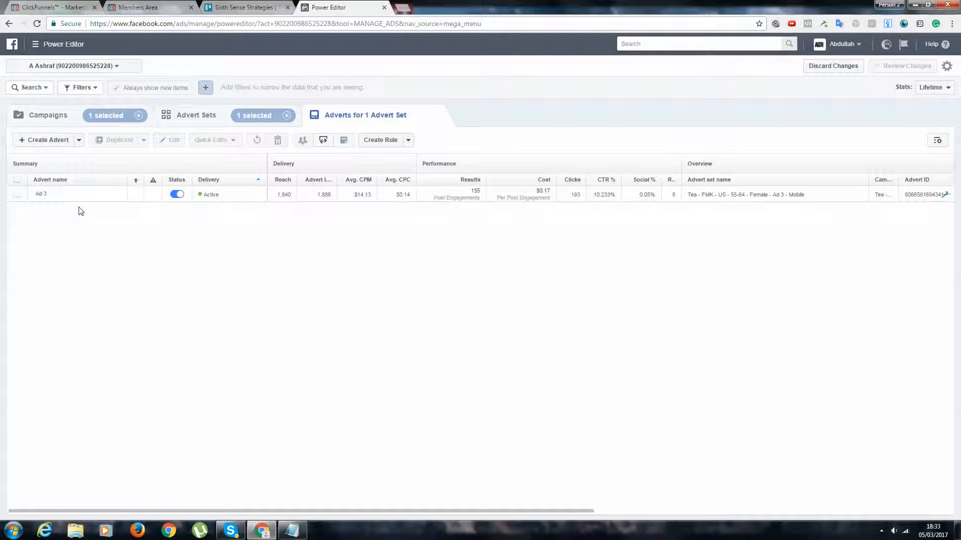
click(220, 193)
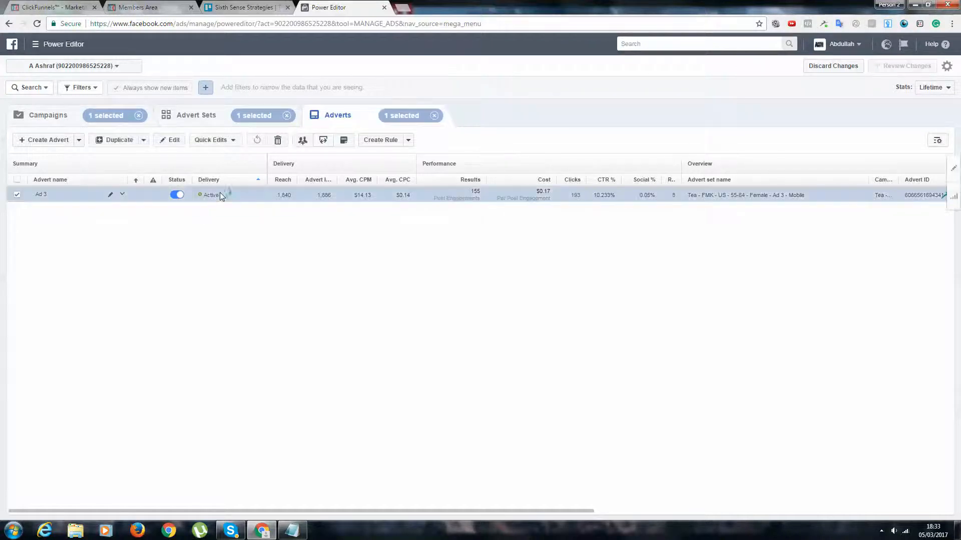
click(953, 168)
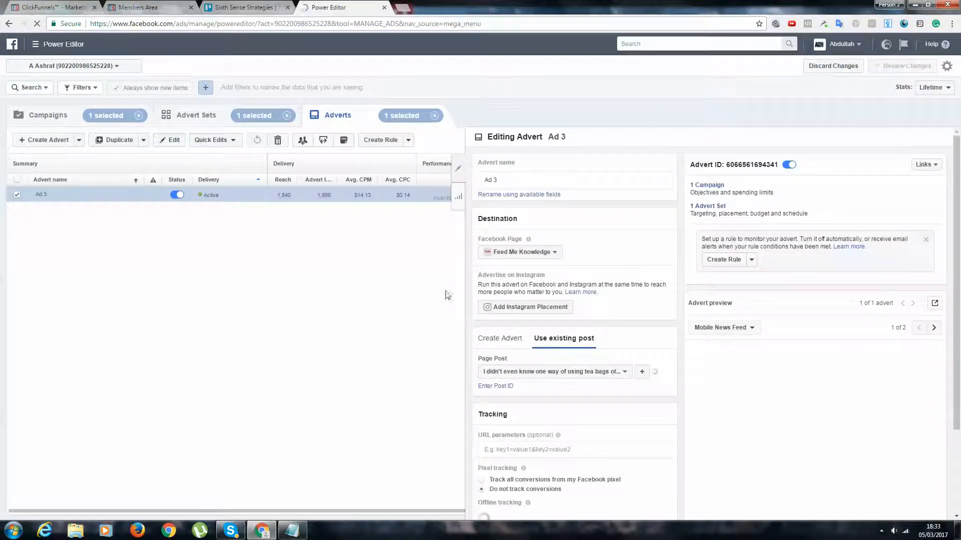
Examine Ad 3's settings and preview, and the list of existing page posts it can use
scroll(826, 291, down, 3)
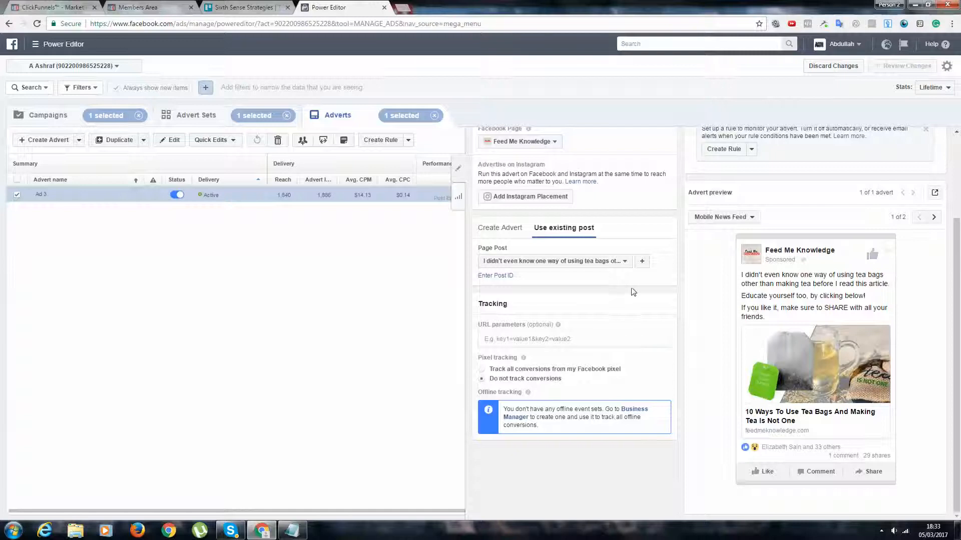
scroll(620, 283, up, 1)
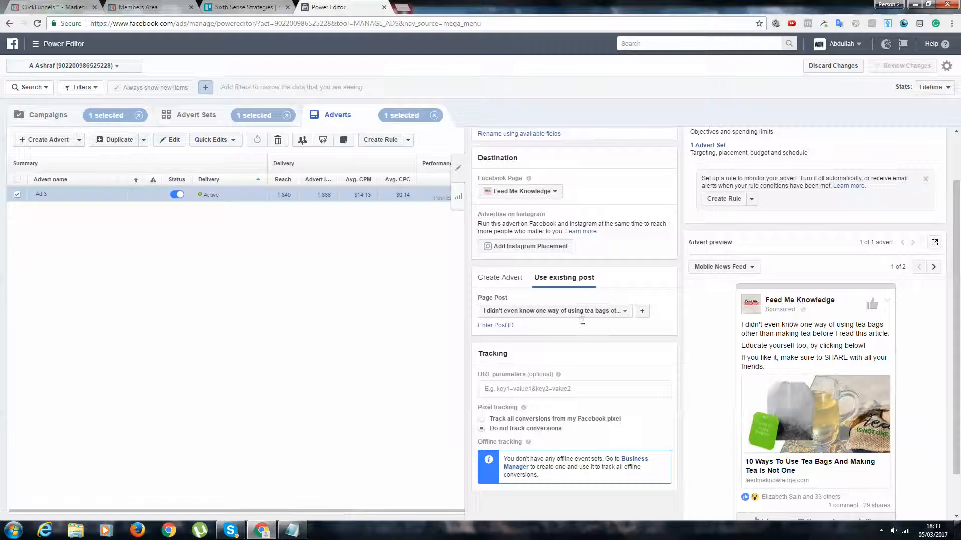
drag(580, 314, 584, 314)
click(547, 313)
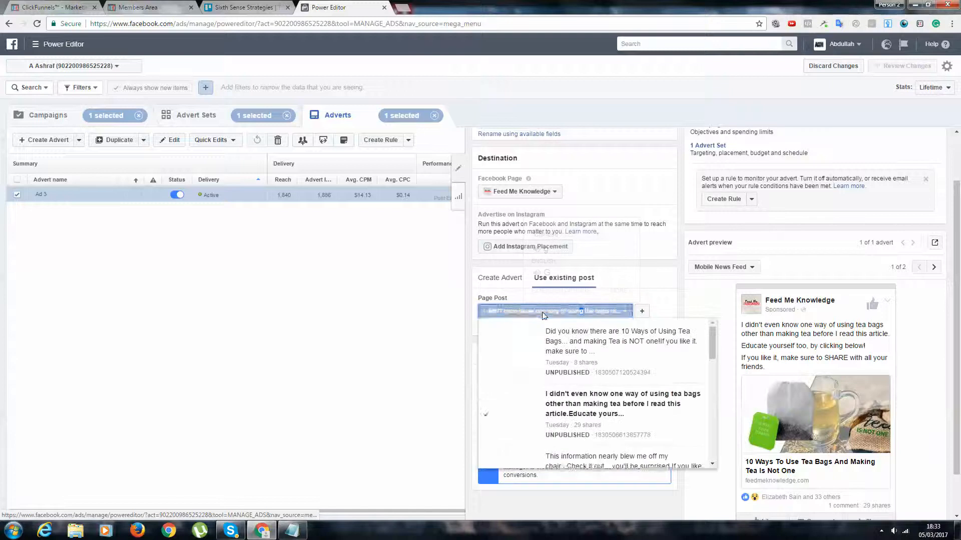
scroll(483, 233, up, 2)
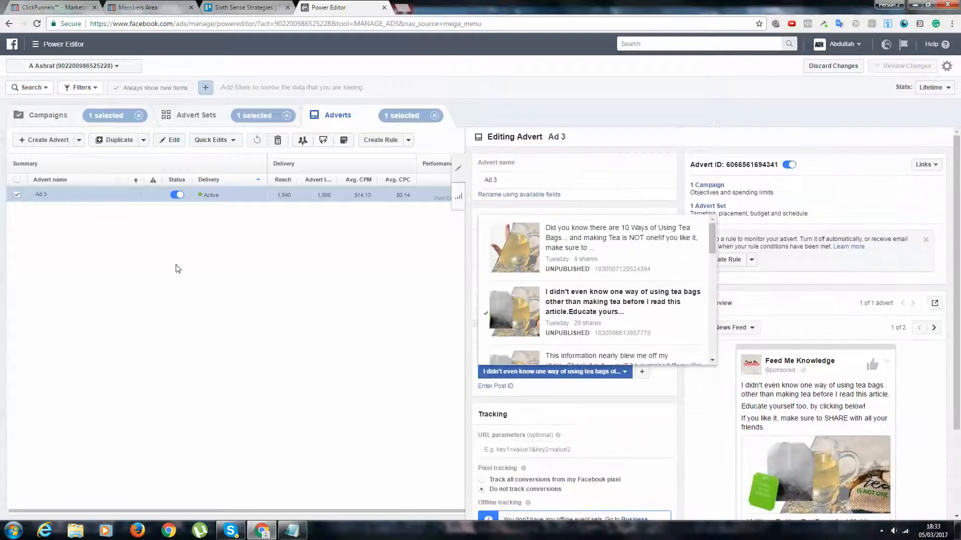
Start a new auction campaign named "TEST CAMPAIGN" with the Post Engagement objective
click(73, 118)
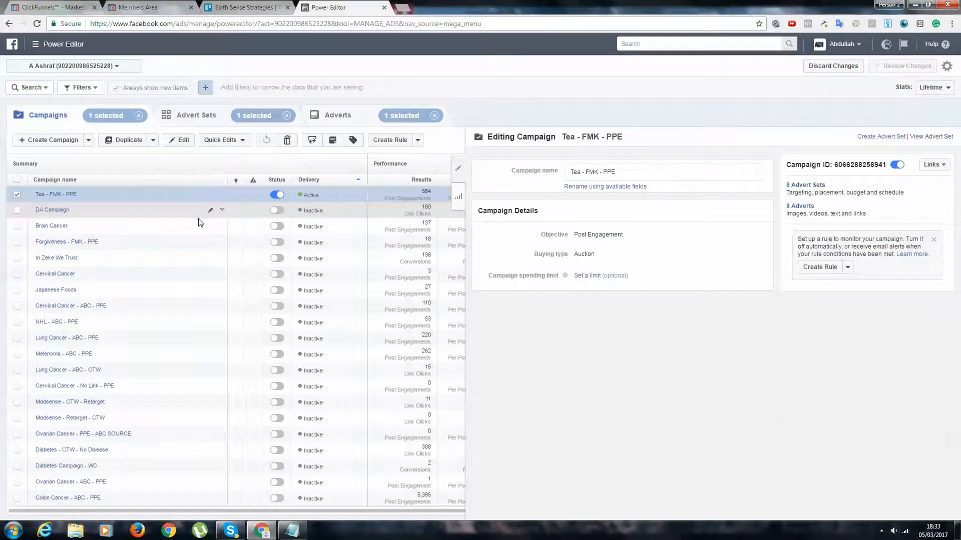
click(70, 140)
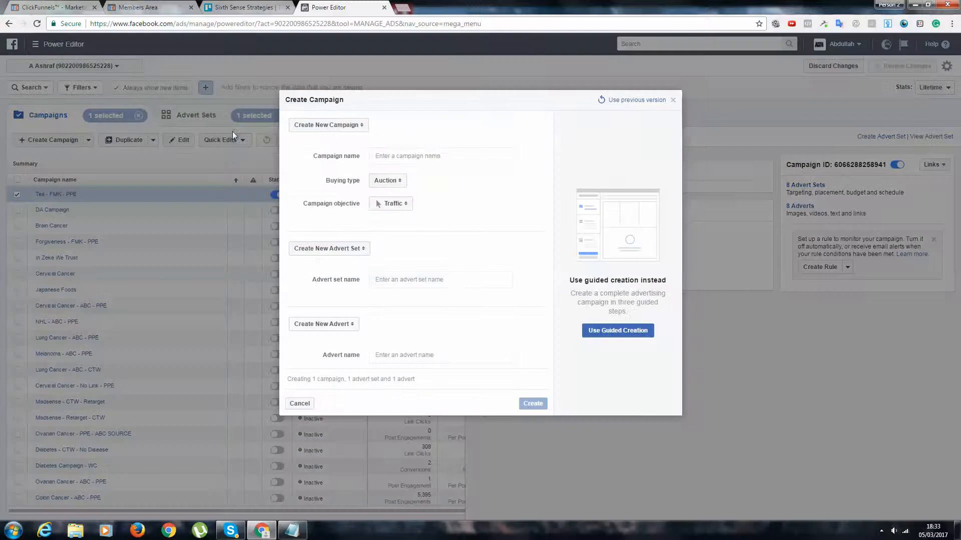
click(437, 157)
text(T)
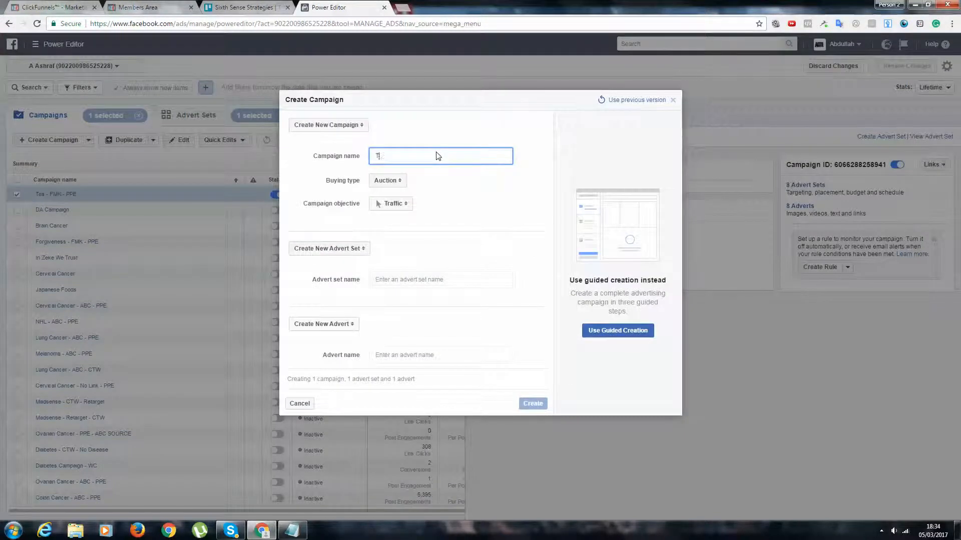
text(EST CAMPAIGN)
key(Tab)
key(Tab)
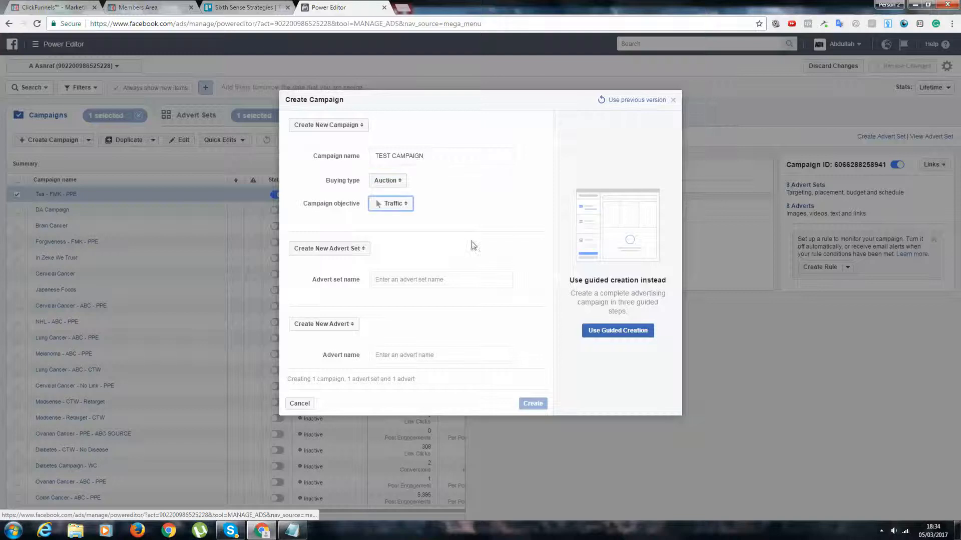
click(392, 204)
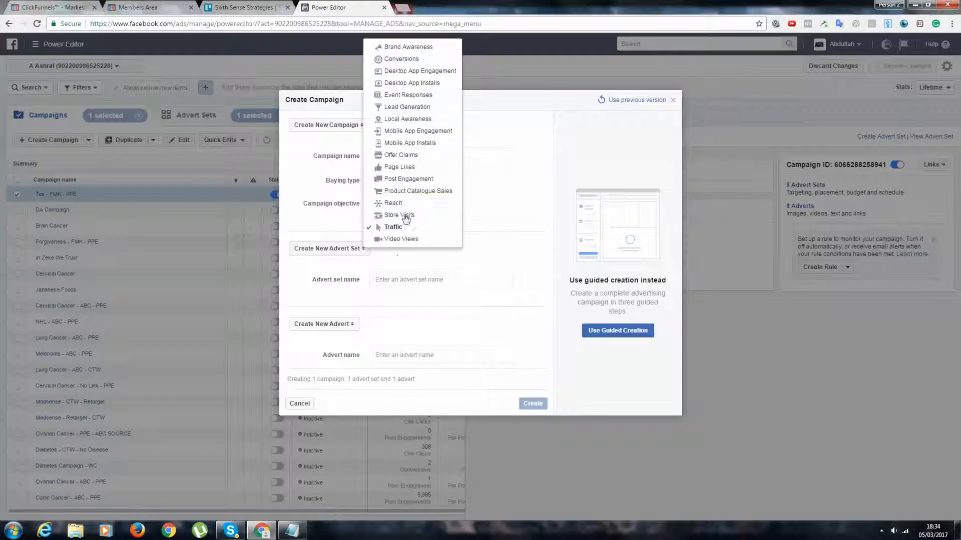
click(408, 182)
Name the new advert set "TEST CAMPAIGN - M - 25-34 - PLAYBOY"
click(408, 285)
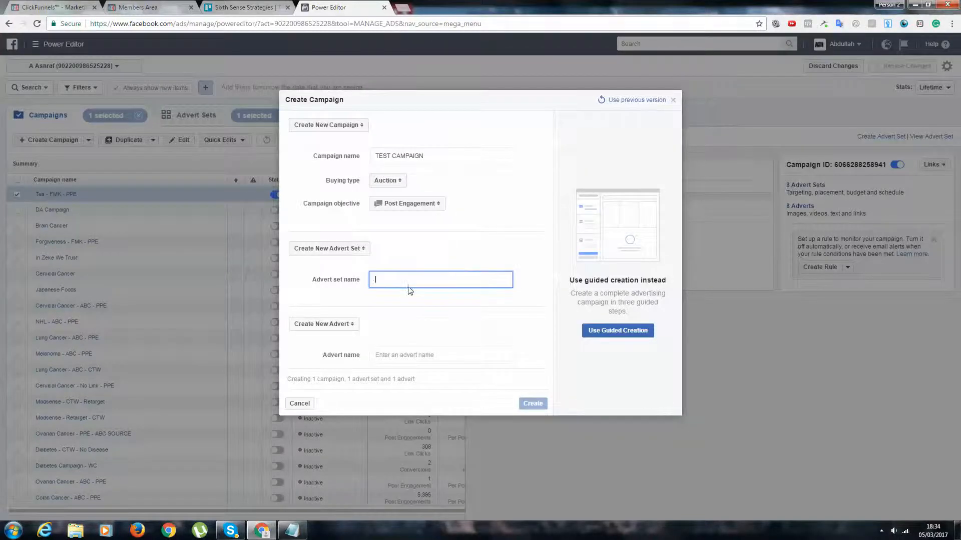
text(TEST CAMPAIGN - M - 25-34 - PLAYBOY)
Name the new advert "TEST CAMPAIGN - AD 1" and create the campaign with its advert set and advert
key(Tab)
key(Tab)
text(A)
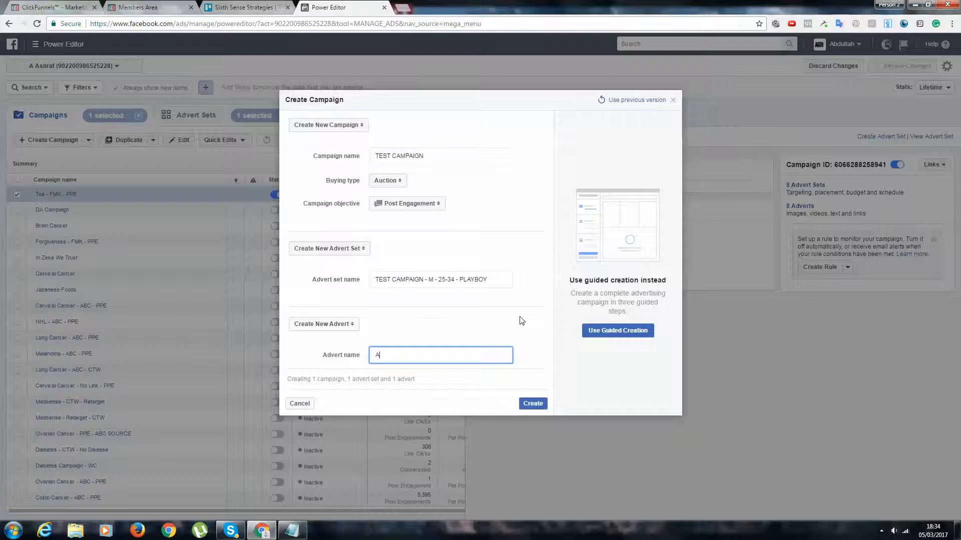
text(D 1)
key(ctrl+a)
text(TEST CAMPAIGN - AD 1)
click(531, 403)
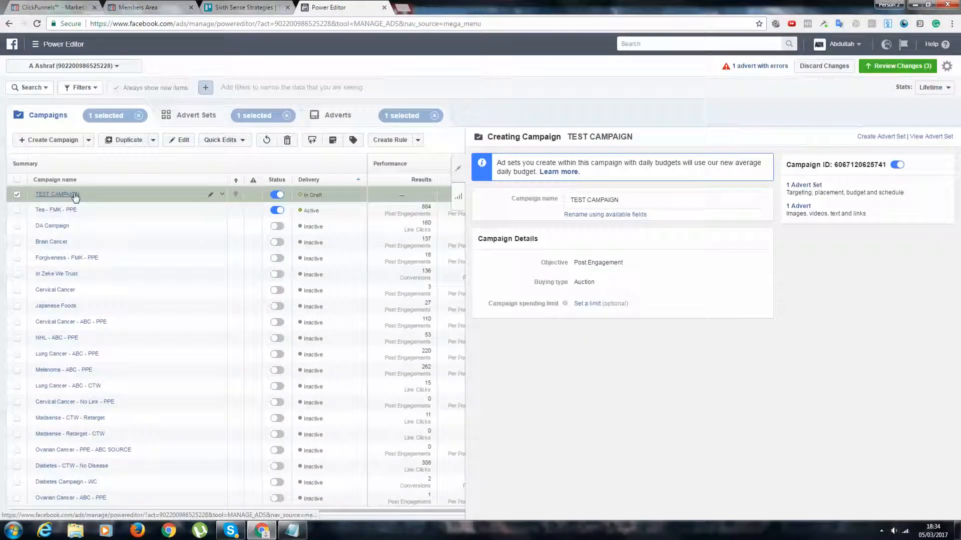
Open the advert set inside TEST CAMPAIGN and set its daily budget to $5.00
click(74, 195)
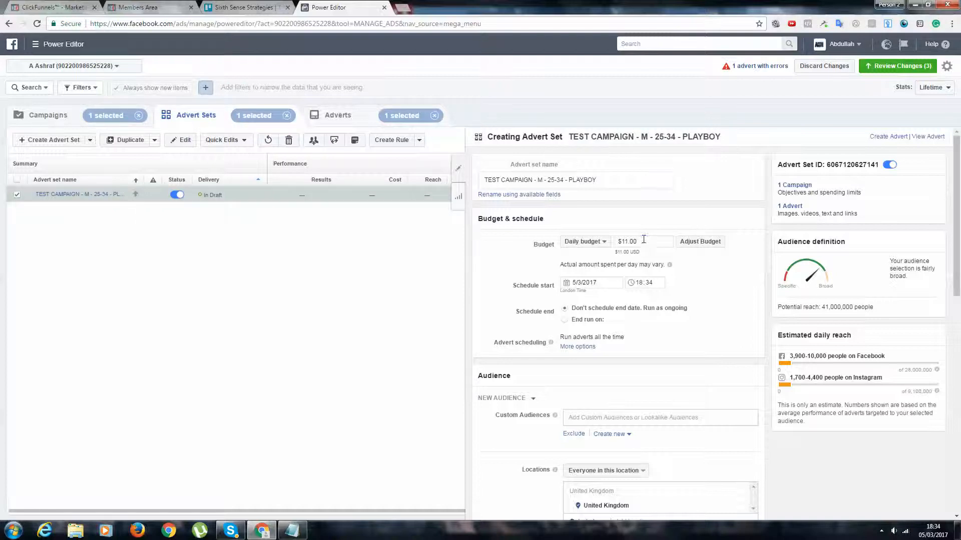
drag(644, 241, 627, 240)
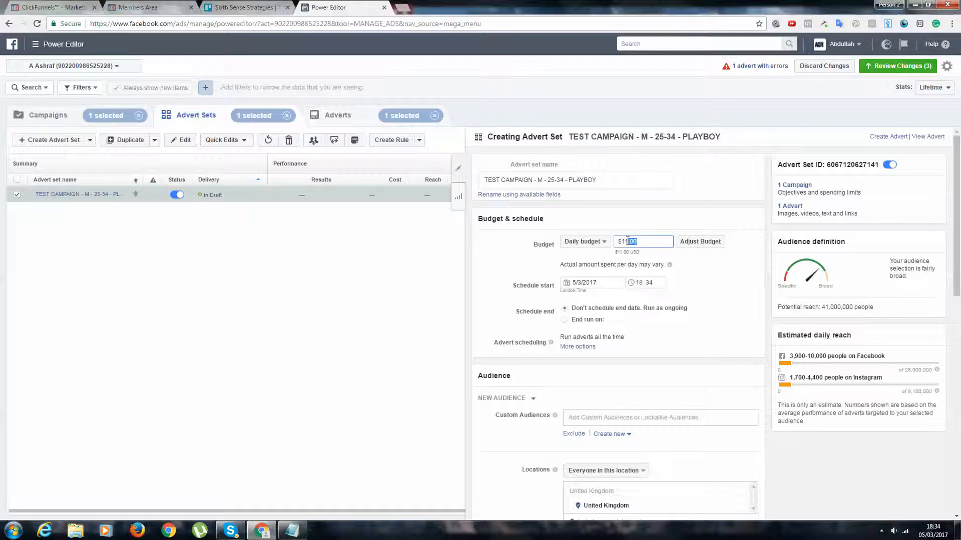
click(684, 219)
Add the country code to the advert set name, making it "TEST CAMPAIGN - M - US - 25-34 - PLAYBOY"
scroll(684, 235, down, 5)
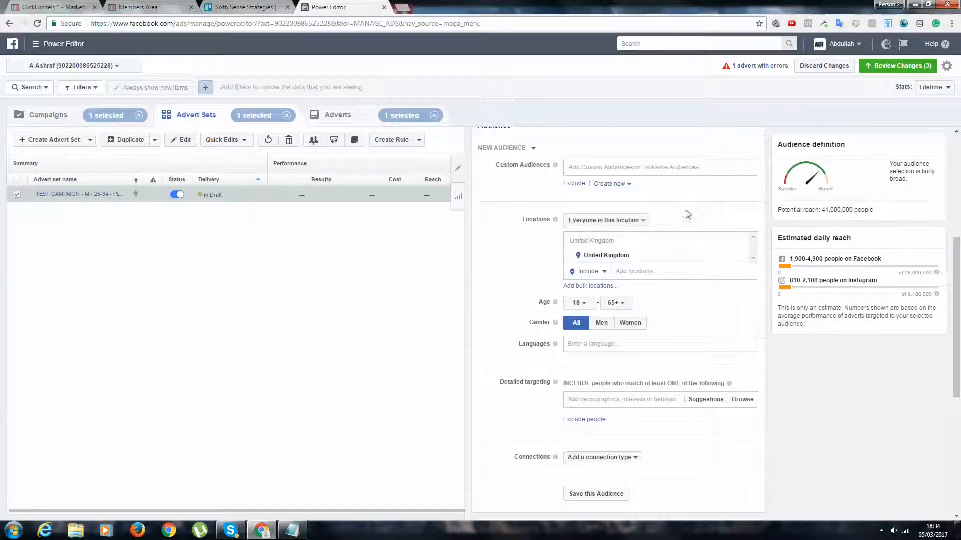
scroll(680, 213, up, 5)
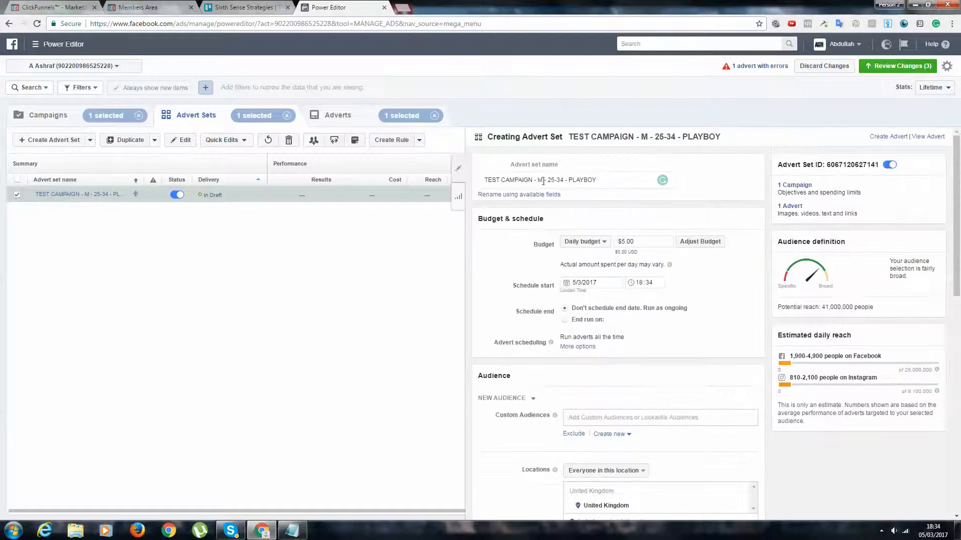
click(543, 181)
text(- US)
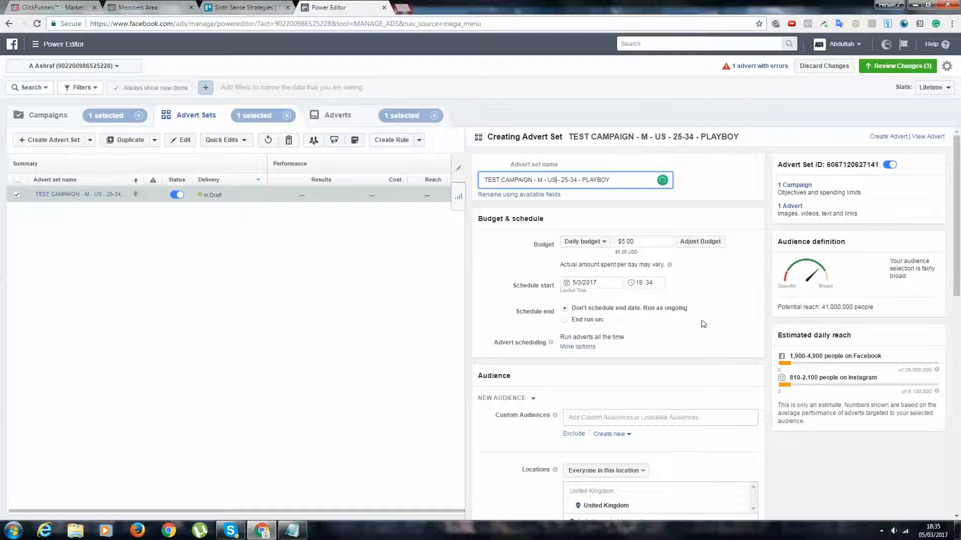
Restrict the audience to men and make United States the only targeted location
scroll(719, 294, down, 5)
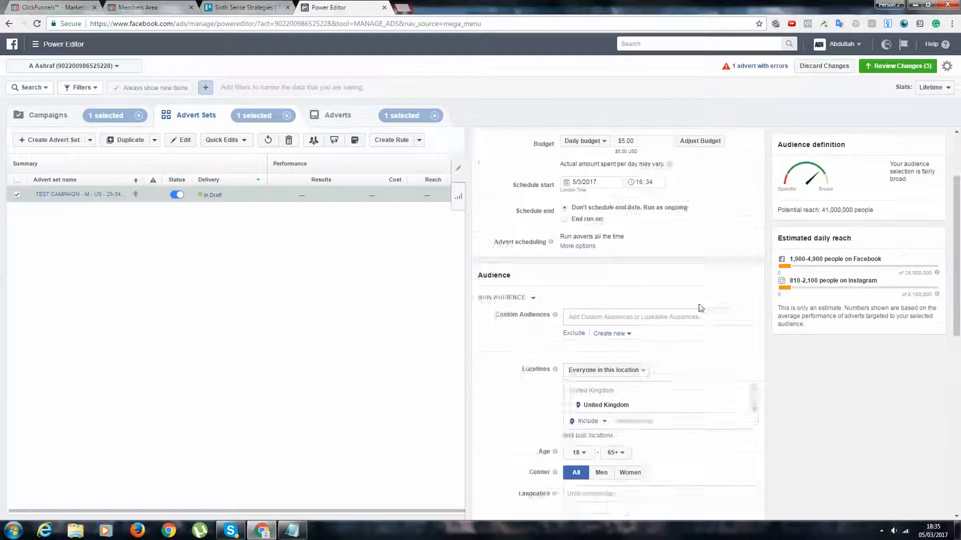
click(601, 323)
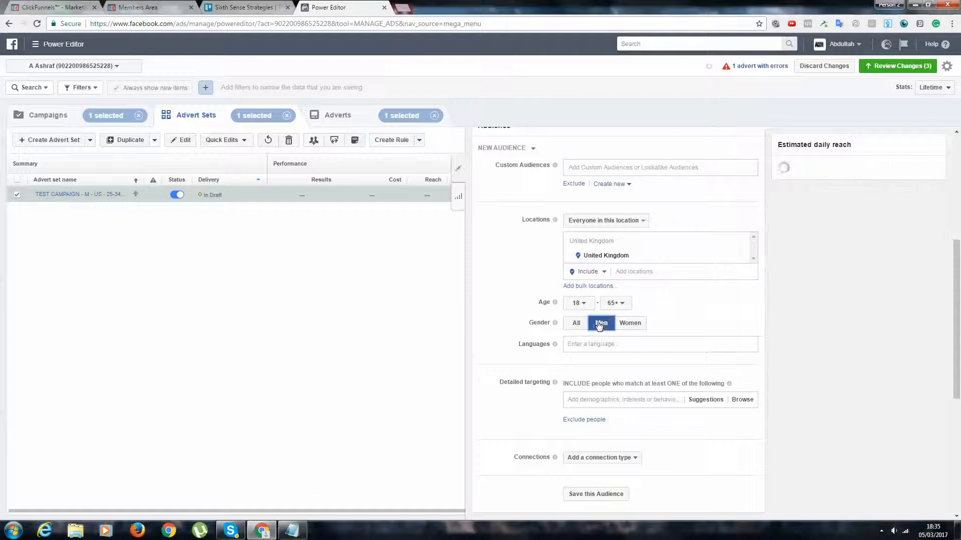
click(739, 257)
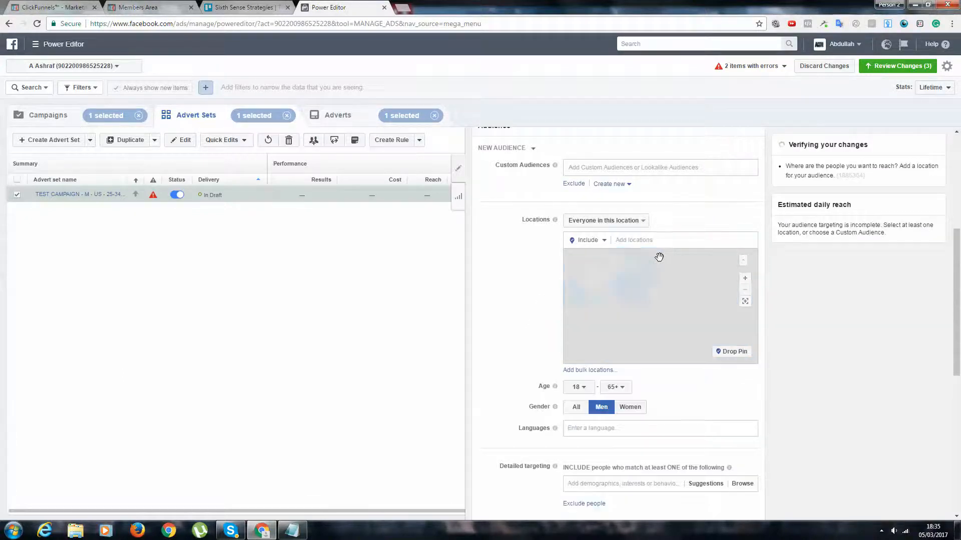
text(united states)
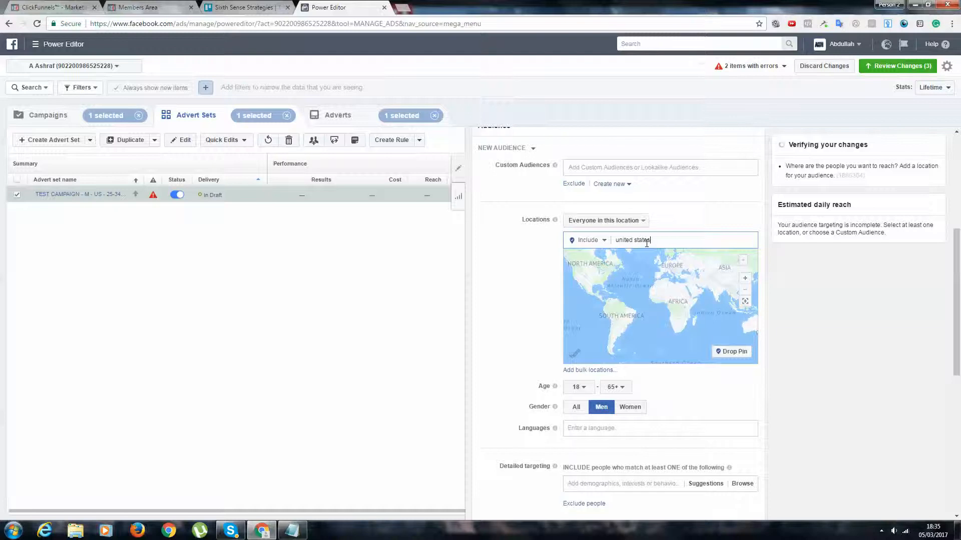
click(664, 257)
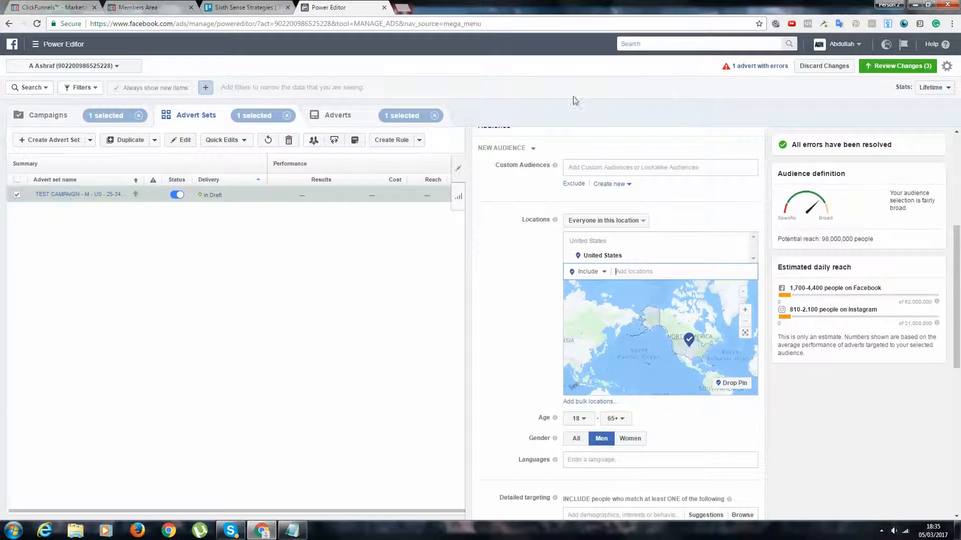
click(683, 428)
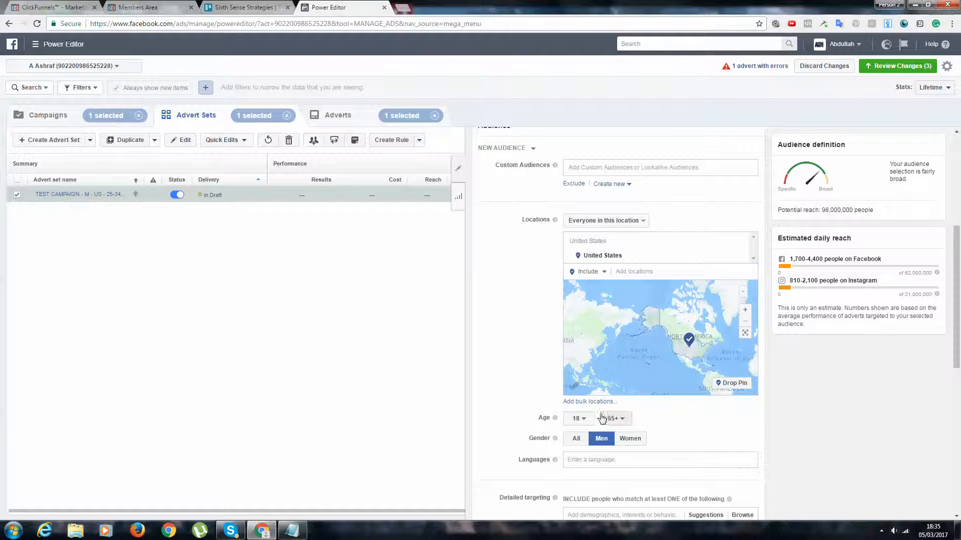
Set the audience age range to 25-34 and check the potential reach
click(579, 418)
scroll(578, 397, down, 1)
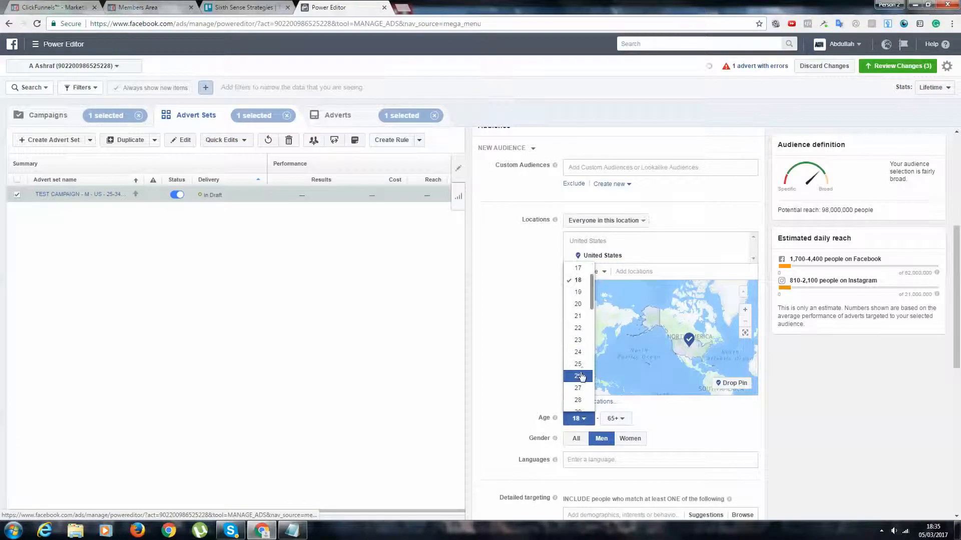
click(578, 372)
click(612, 419)
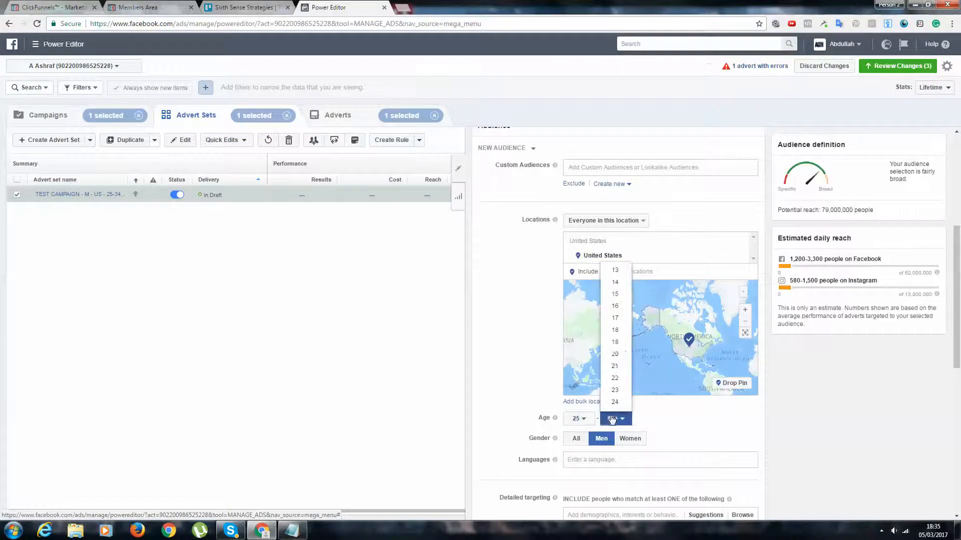
scroll(616, 351, up, 3)
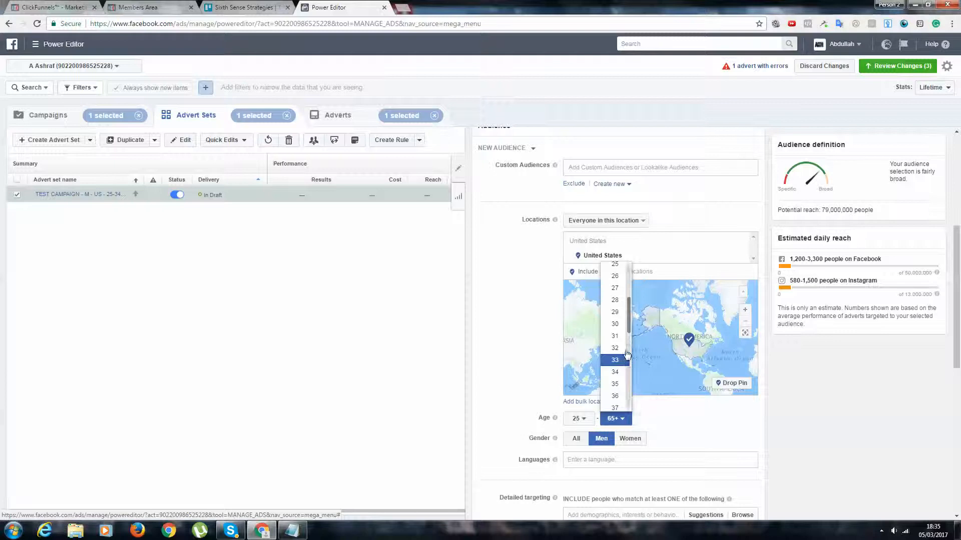
click(618, 376)
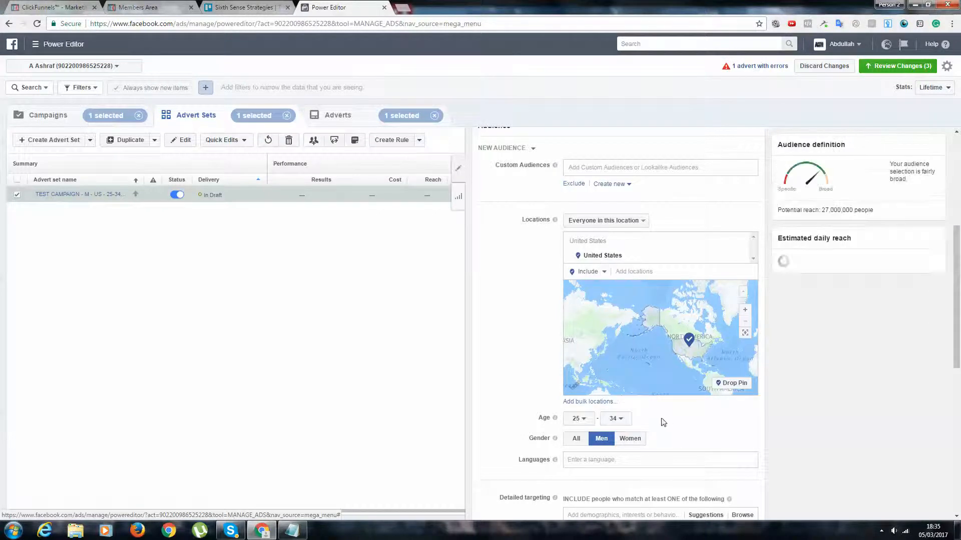
drag(873, 210, 851, 210)
click(817, 208)
click(872, 206)
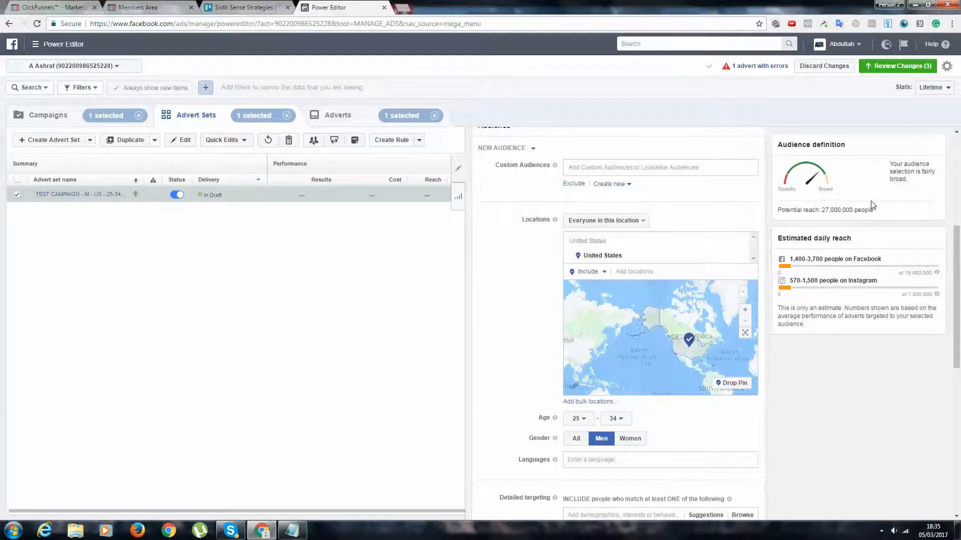
Add the interest Playboy to the detailed targeting
scroll(870, 205, down, 2)
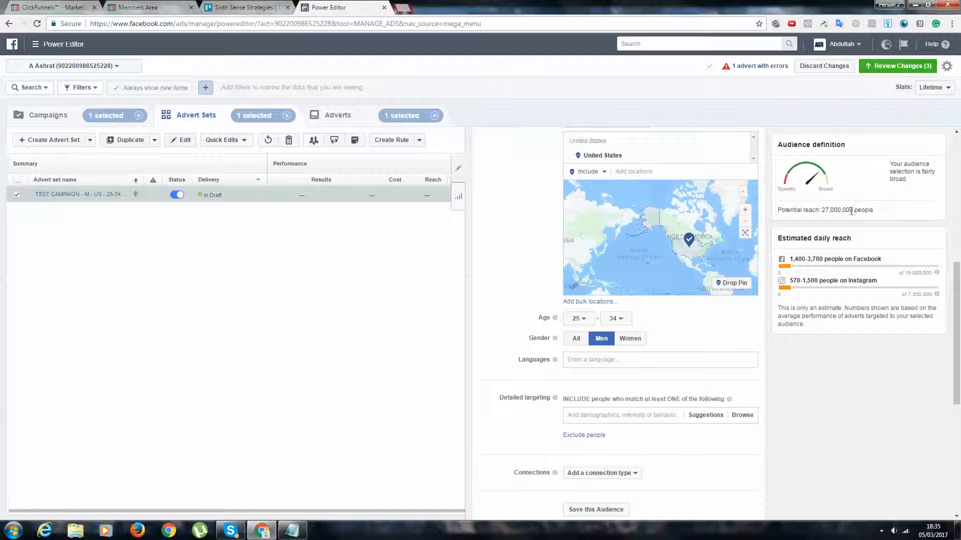
click(614, 416)
text(playboy)
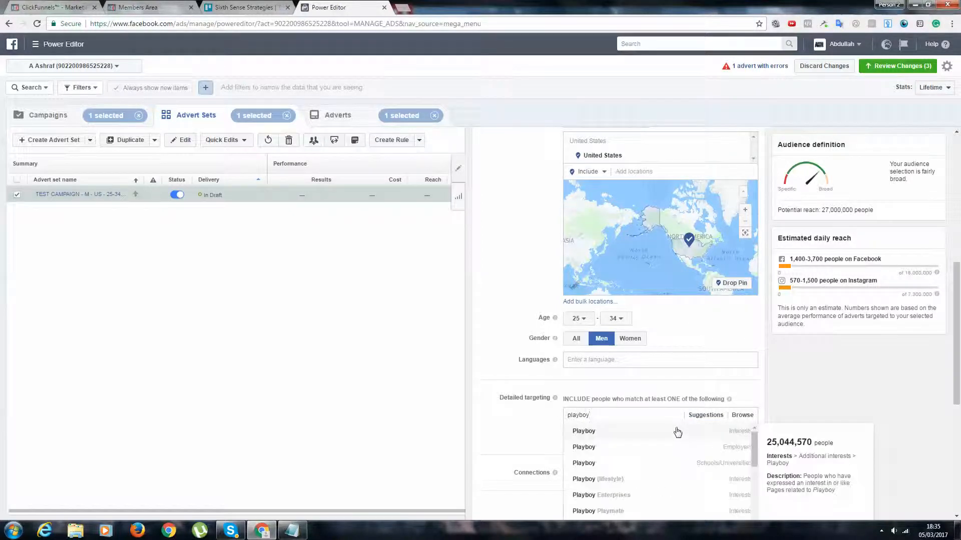
click(677, 431)
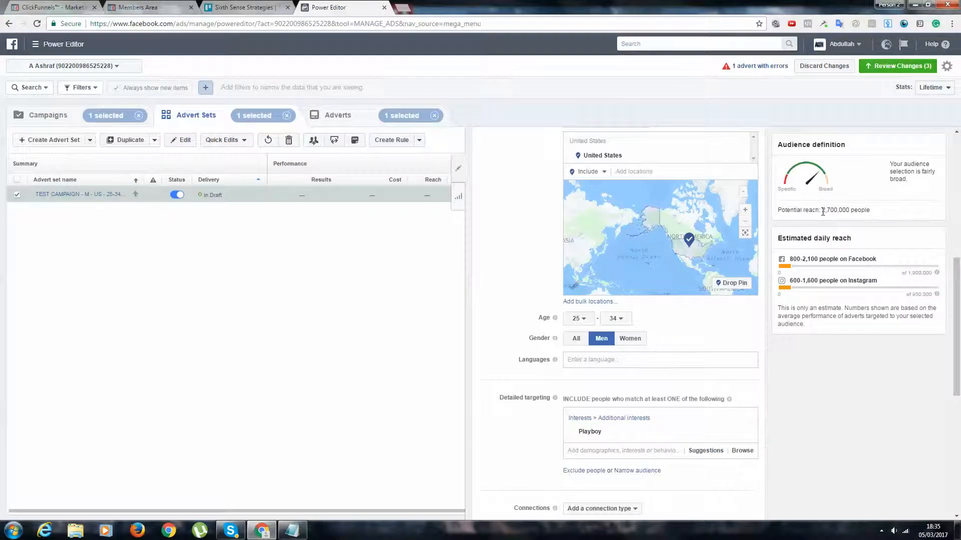
Switch the advert set from automatic to edited placements and look at the available device types
scroll(821, 219, down, 4)
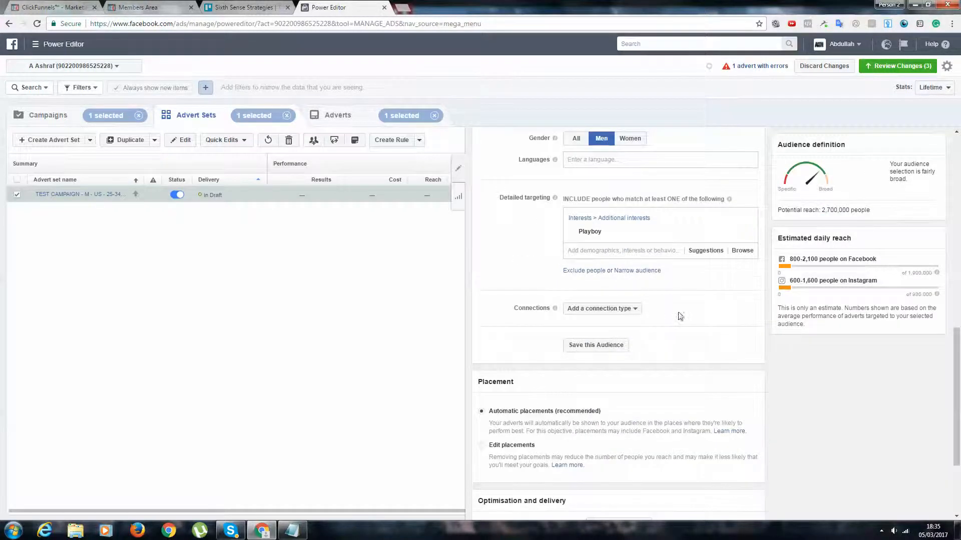
scroll(678, 318, down, 1)
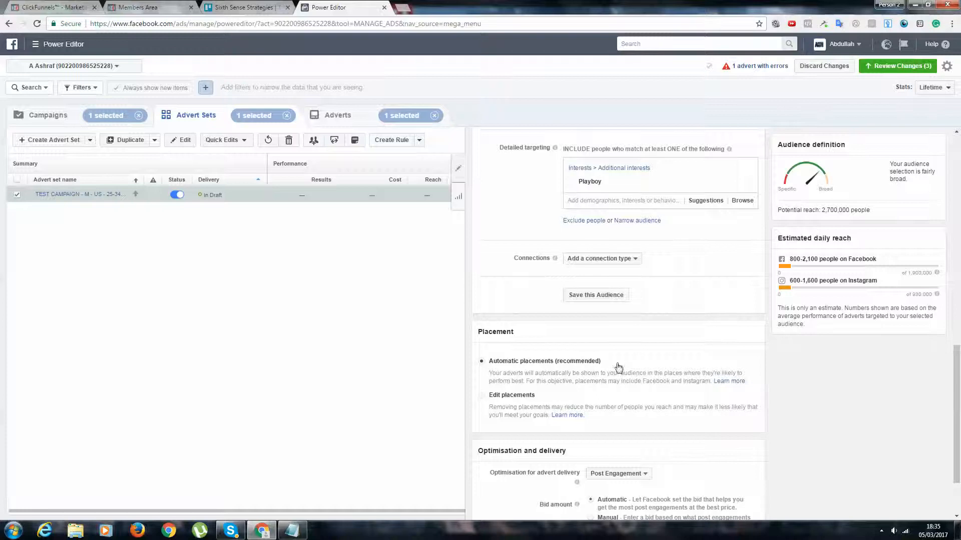
click(518, 398)
scroll(518, 401, down, 2)
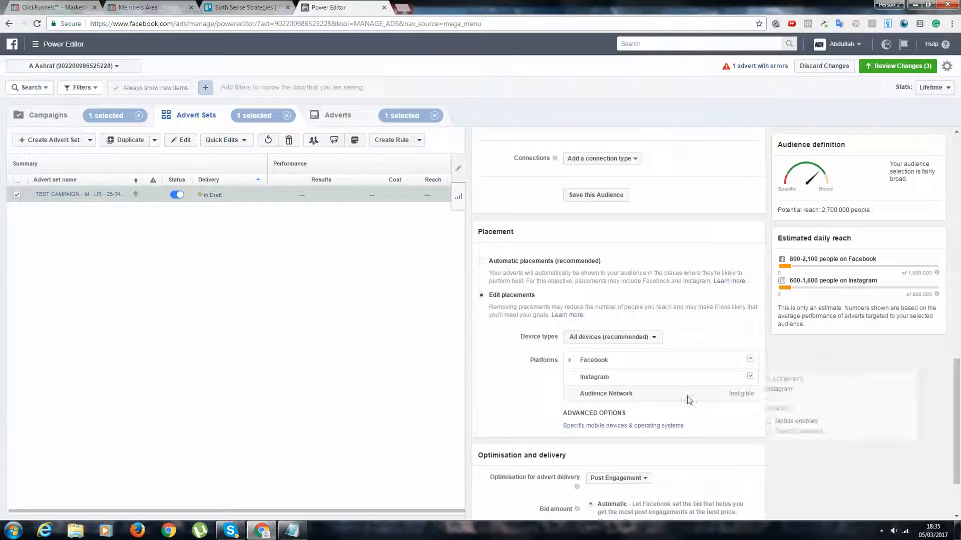
click(575, 336)
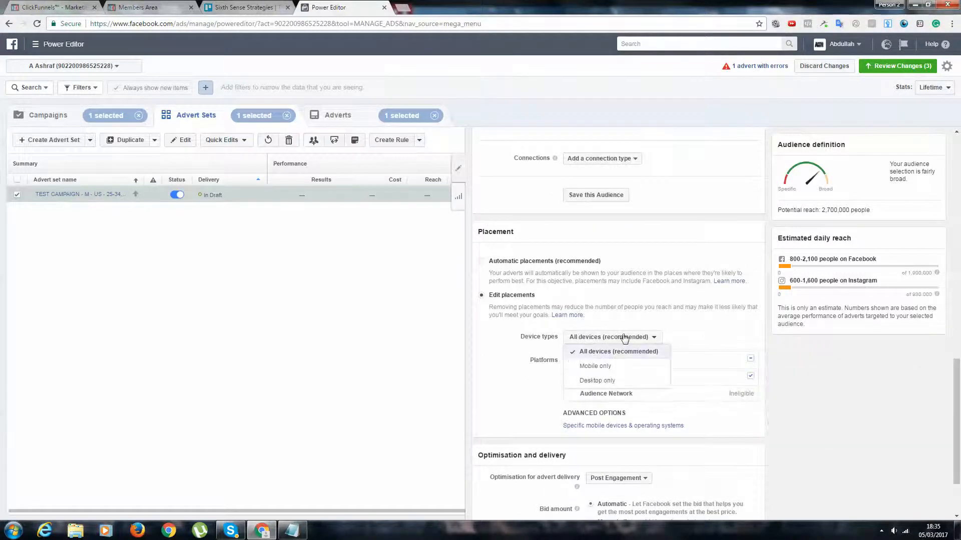
click(698, 330)
Exclude Facebook's Right column and Instagram from the advert set's placement platforms
click(569, 360)
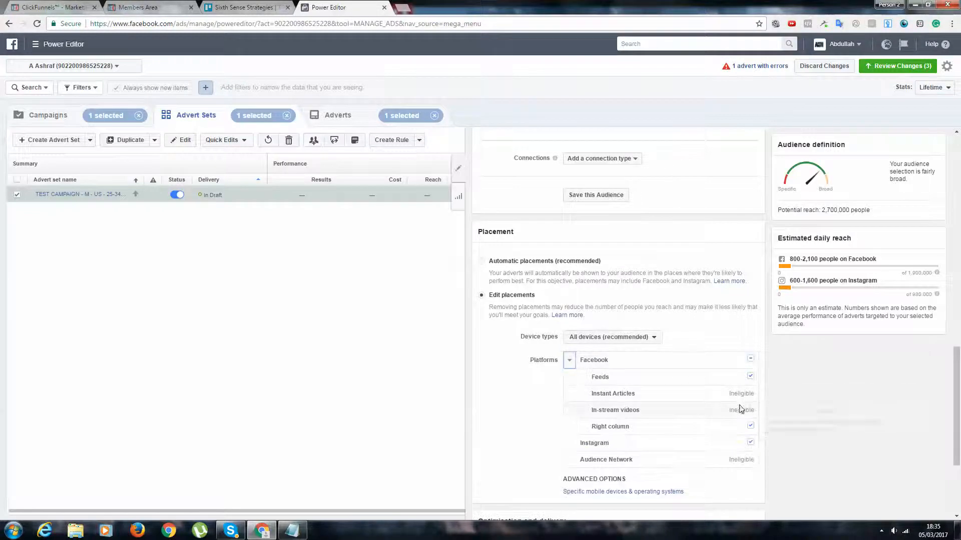
click(750, 425)
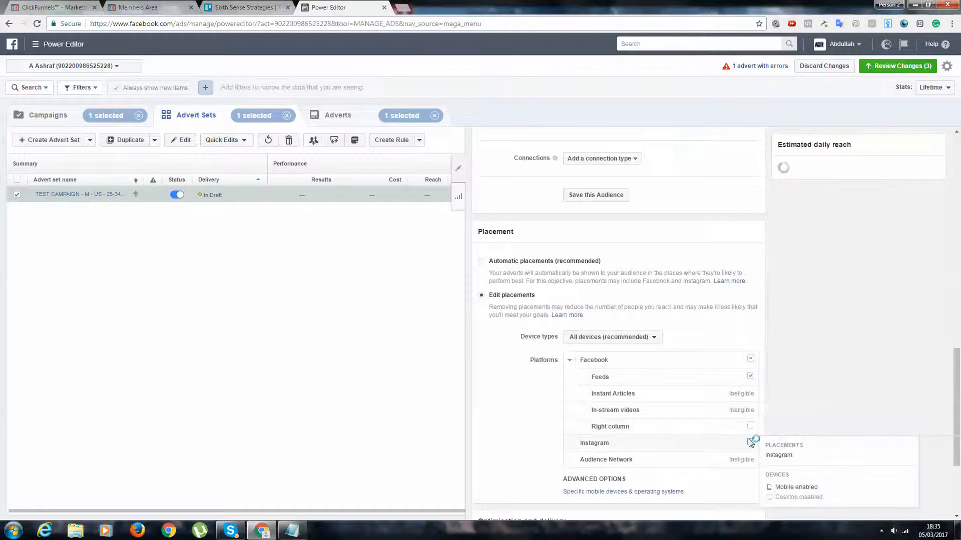
click(569, 360)
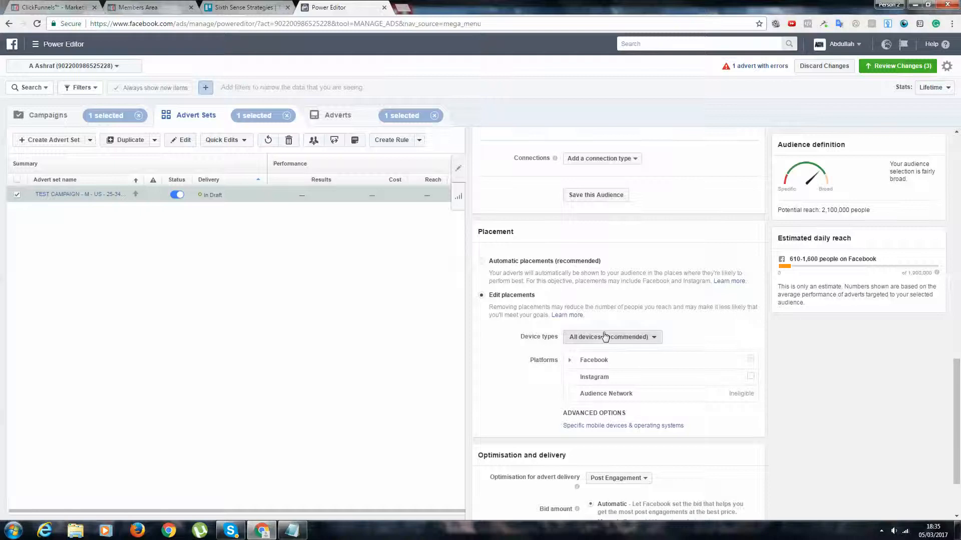
Try the Mobile only device type for the placements, and return to All devices (recommended)
click(607, 337)
click(597, 365)
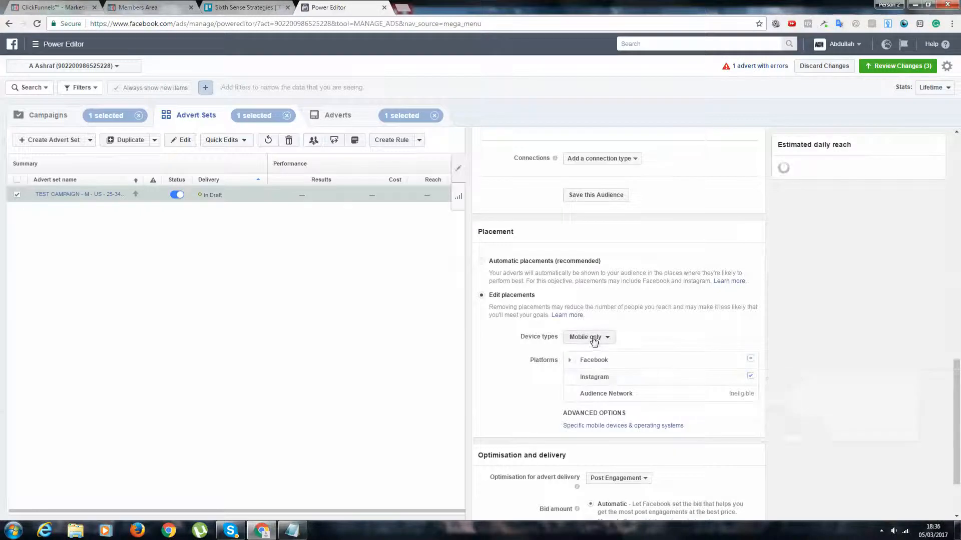
click(594, 337)
click(599, 351)
scroll(736, 300, down, 2)
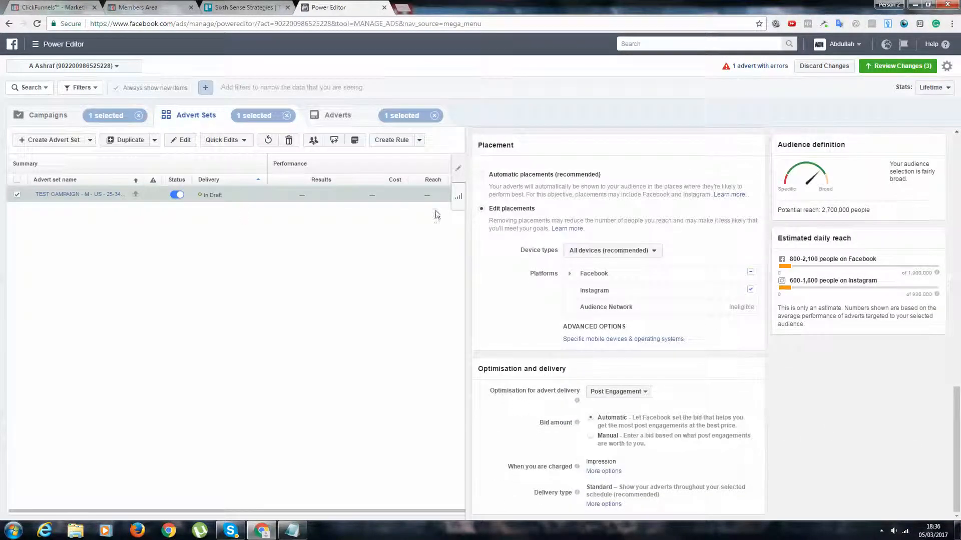
Open the advert TEST CAMPAIGN - AD 1 and set its Facebook Page to Engage Articles from the Sixth Sense Strategies group
click(98, 194)
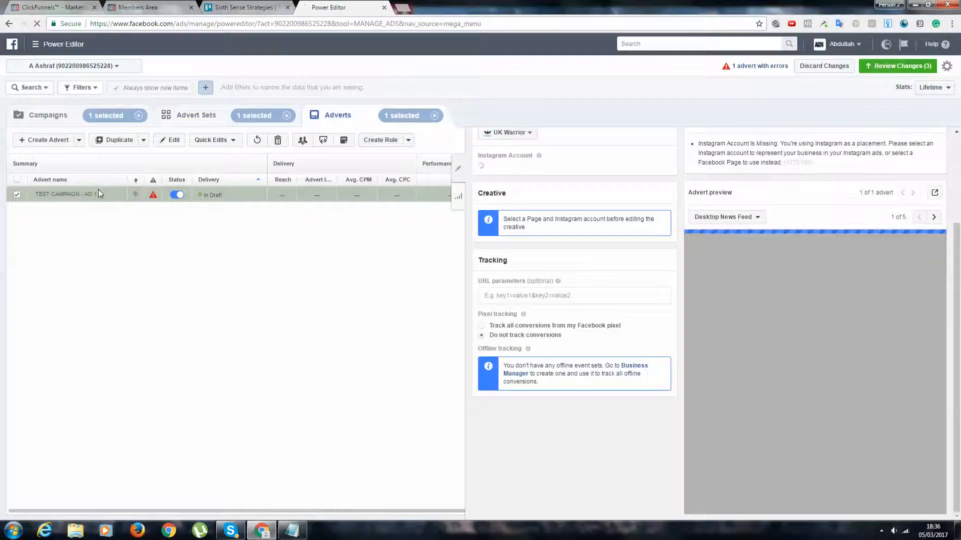
click(510, 253)
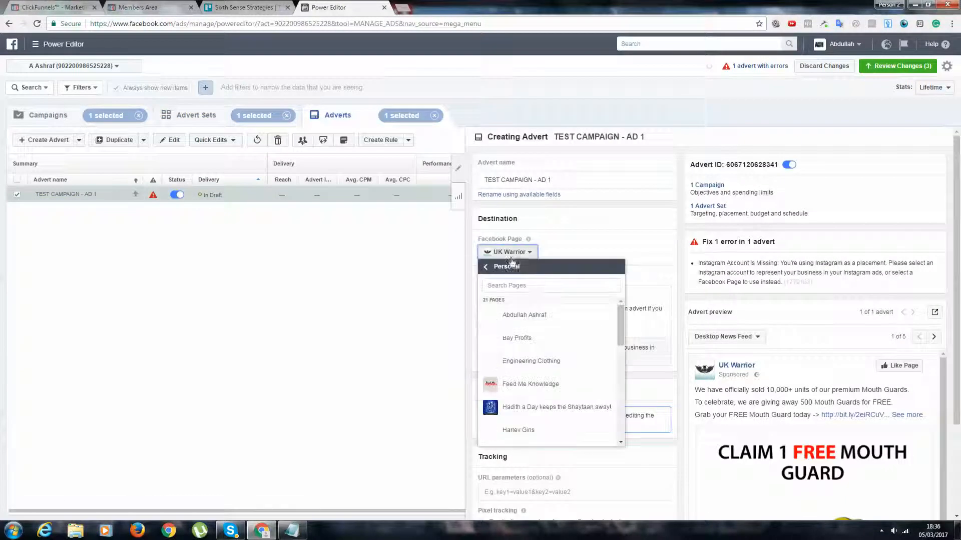
scroll(548, 325, down, 7)
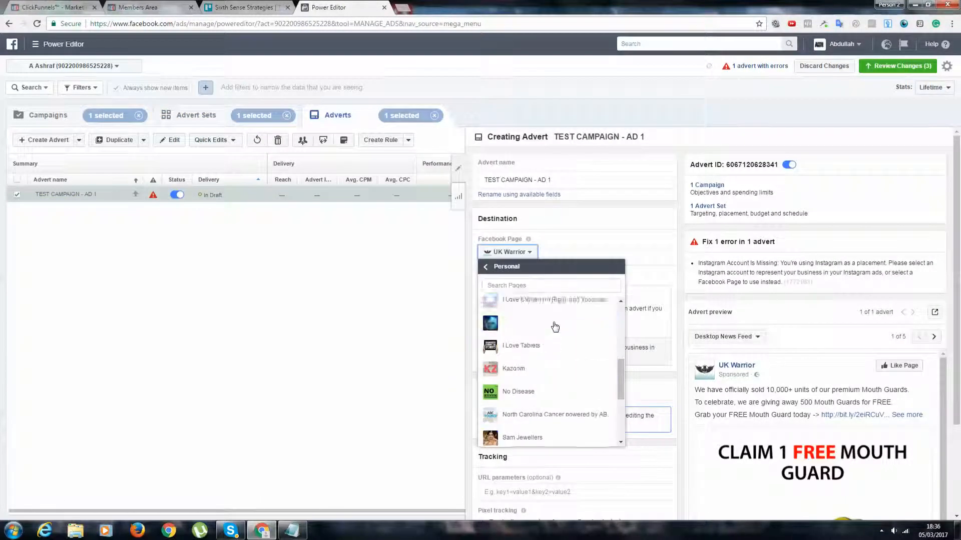
scroll(550, 323, up, 5)
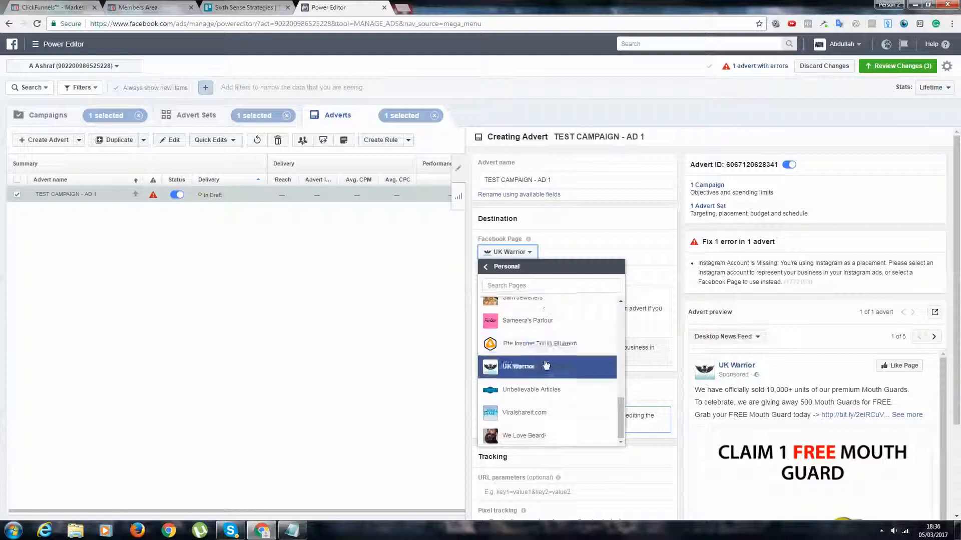
scroll(532, 355, up, 3)
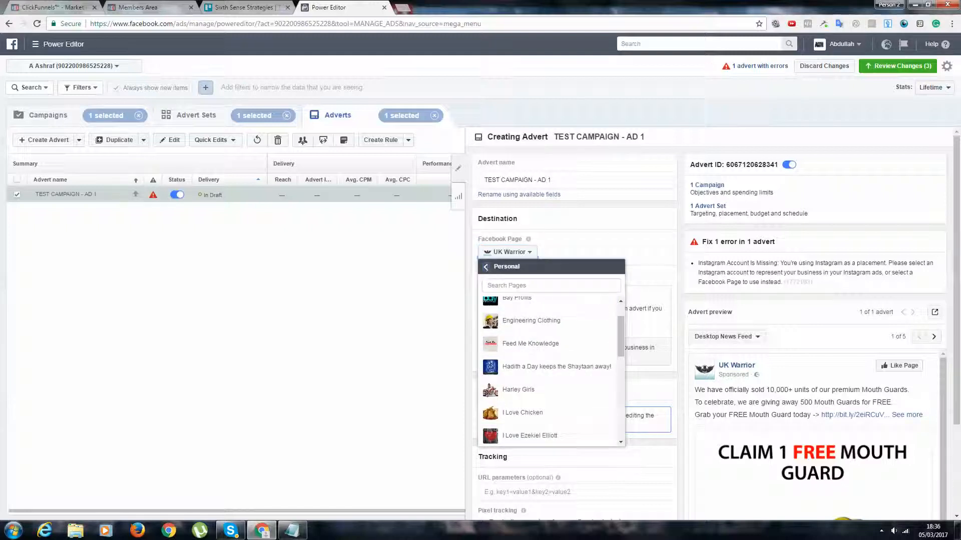
click(487, 267)
click(534, 352)
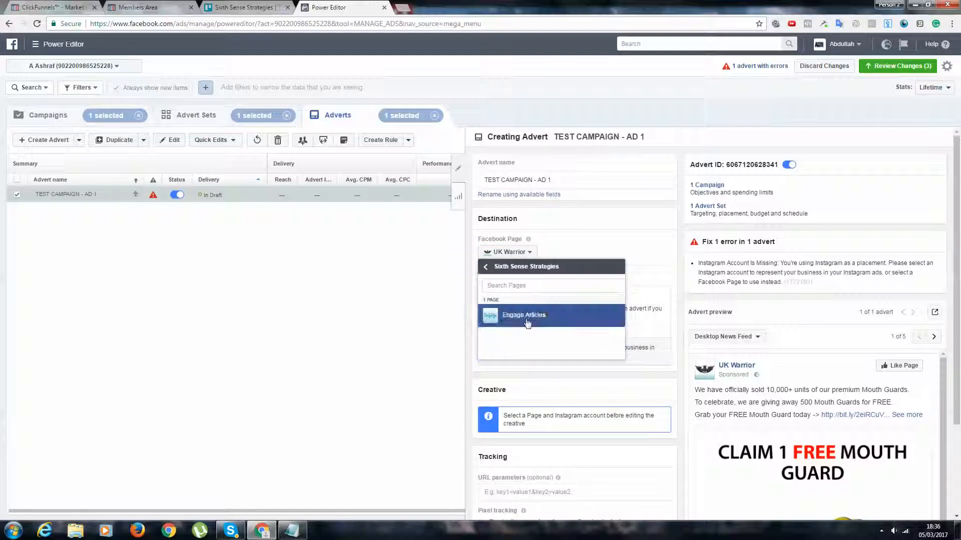
click(527, 324)
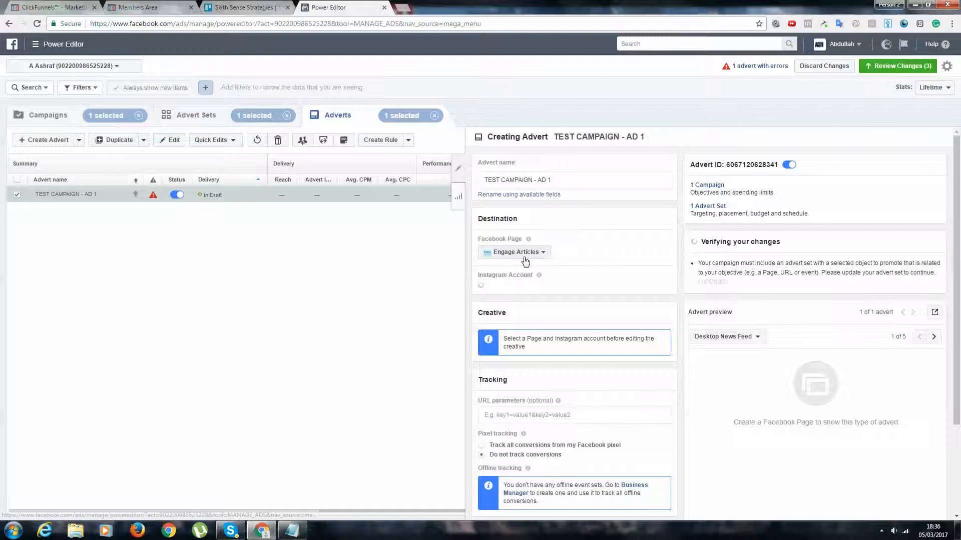
scroll(514, 305, down, 2)
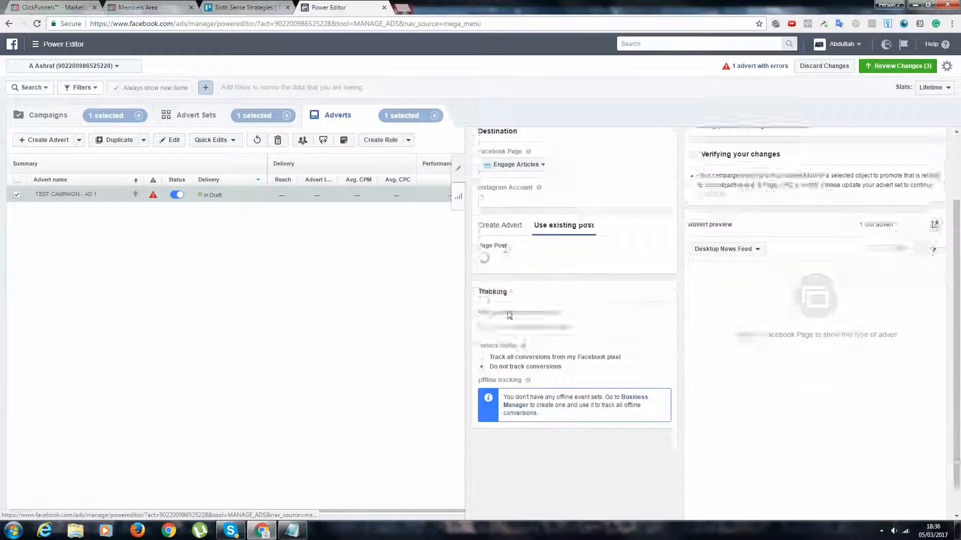
scroll(510, 315, up, 1)
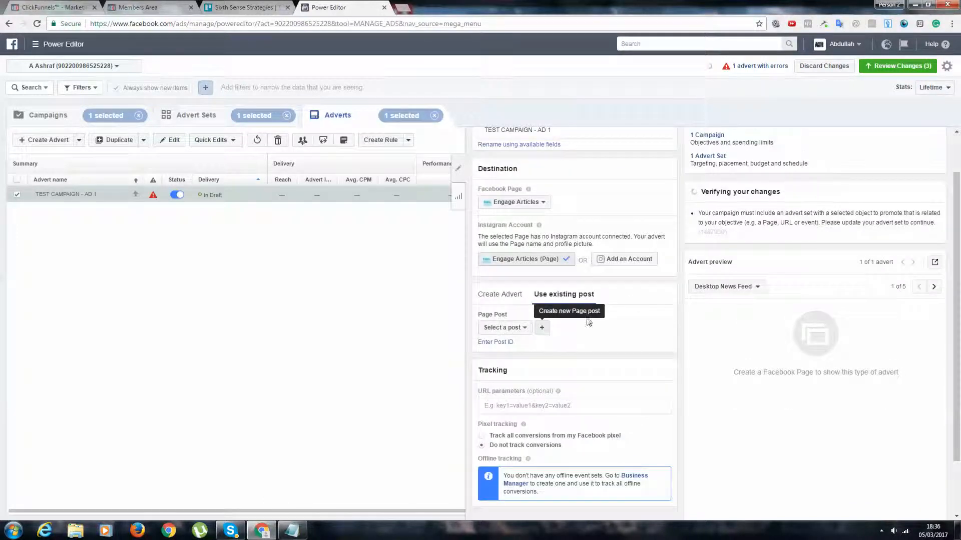